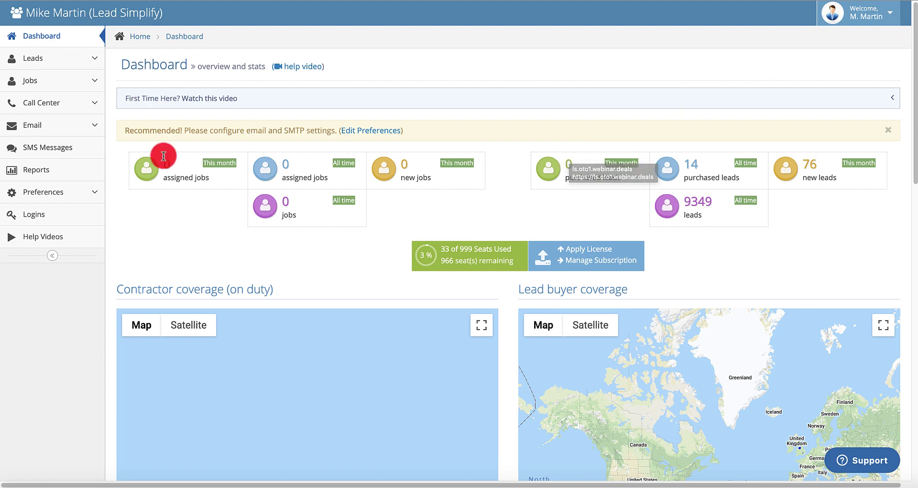
Add a new industry named RUBBISH INDUSTRY under Preferences > Industries/Niches
click(41, 196)
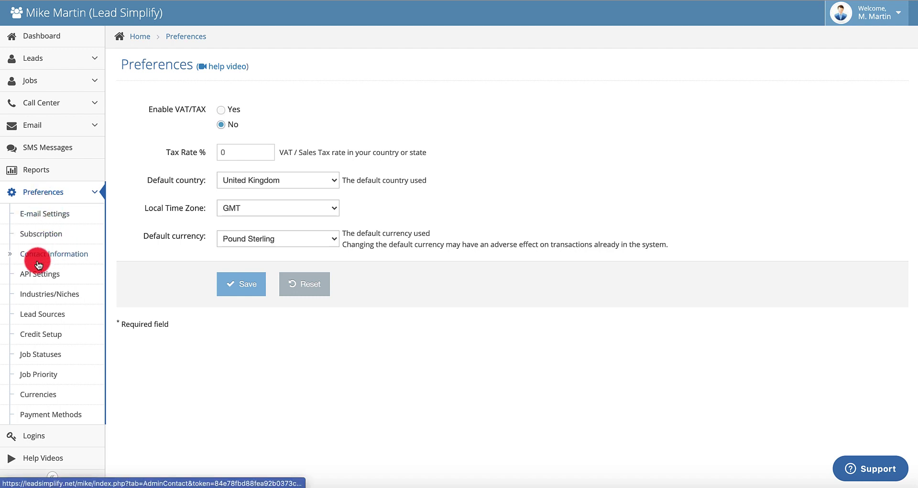
click(44, 299)
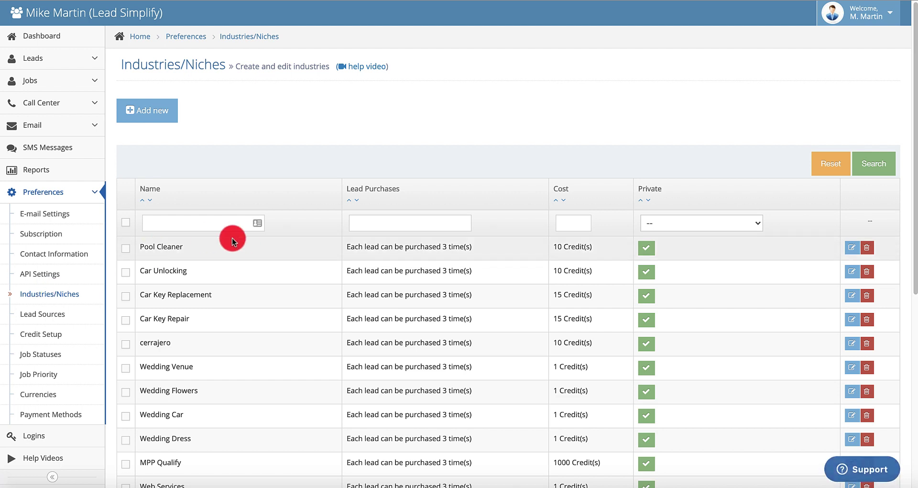
click(156, 112)
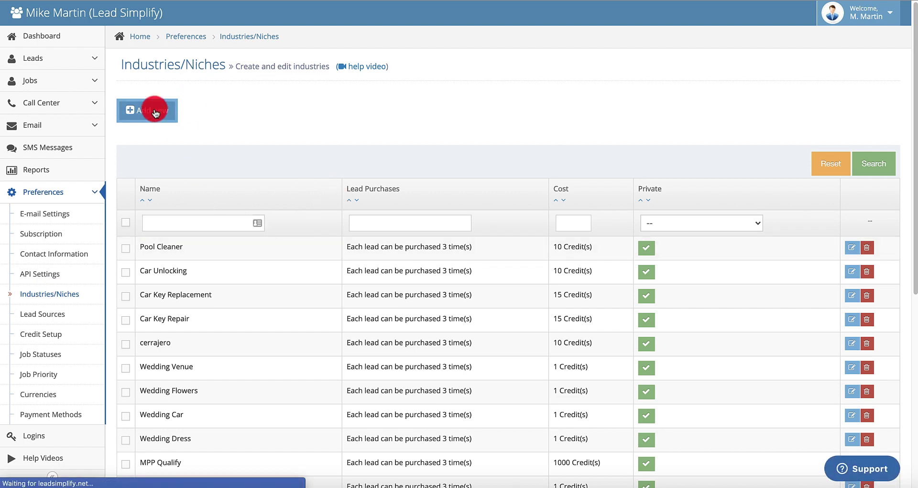
click(221, 111)
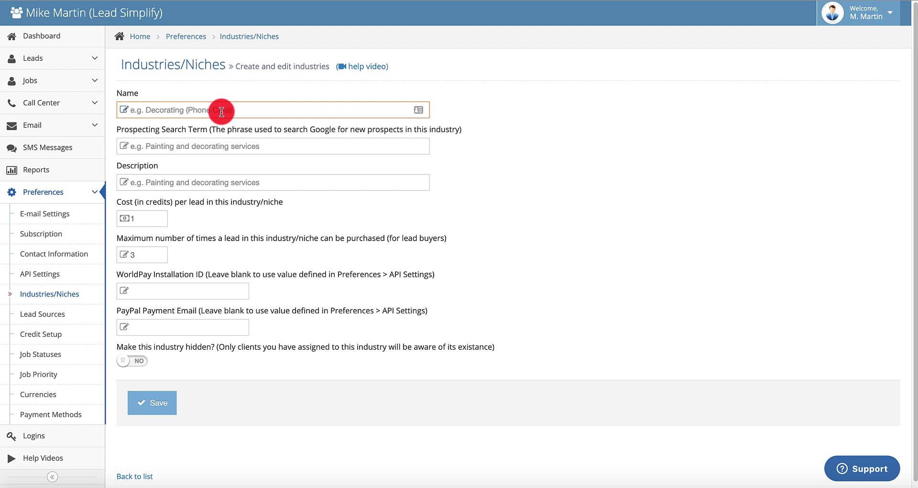
text(RUBB)
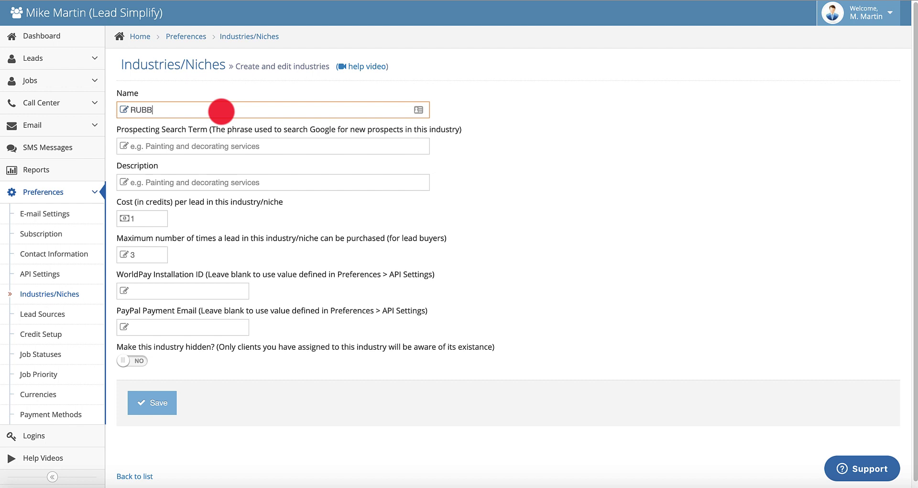
text(ISH INDUSTRY)
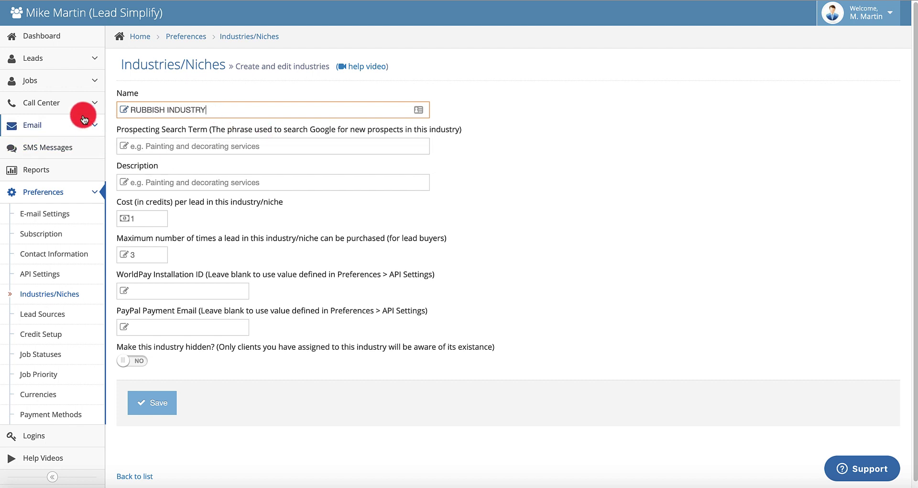
click(150, 406)
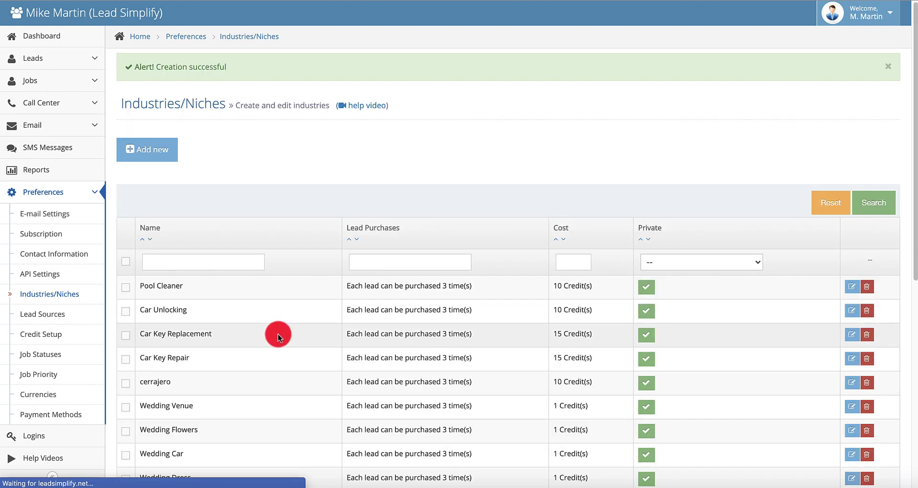
Go to the API Settings page
scroll(305, 309, down, 1)
scroll(306, 309, down, 1)
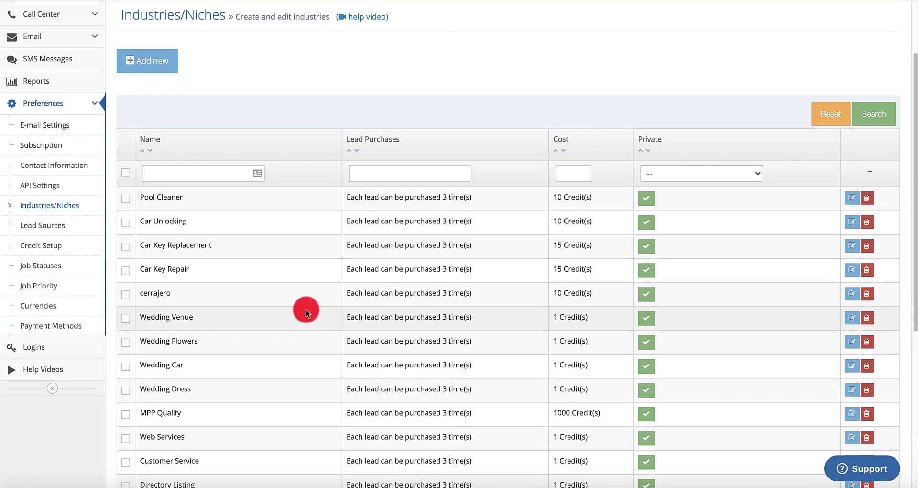
scroll(305, 309, up, 1)
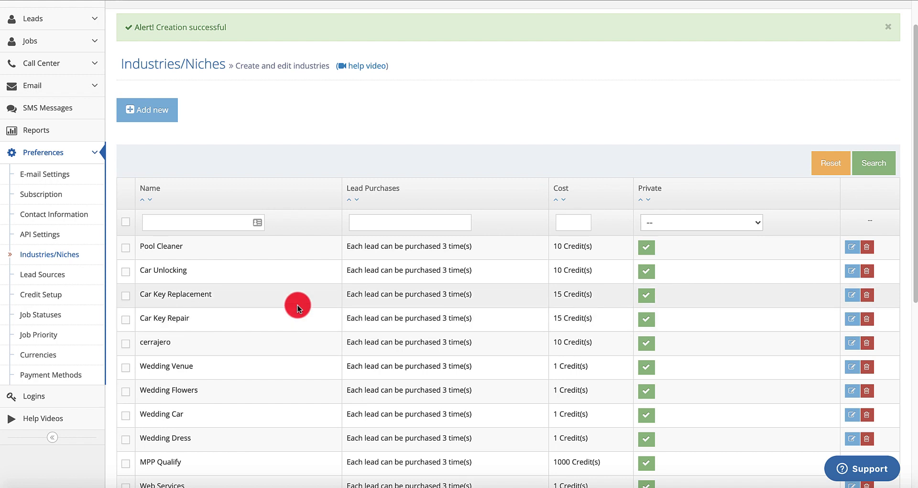
click(43, 237)
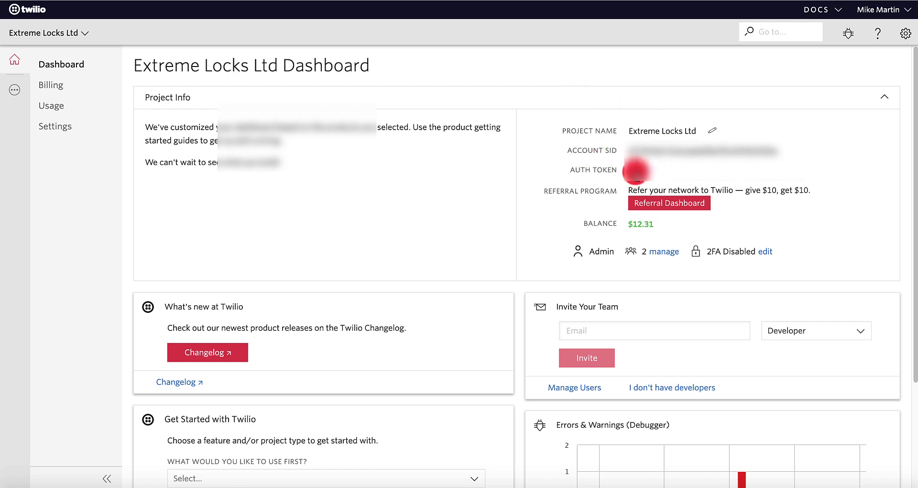
Reveal the Twilio project's hidden auth token
click(636, 171)
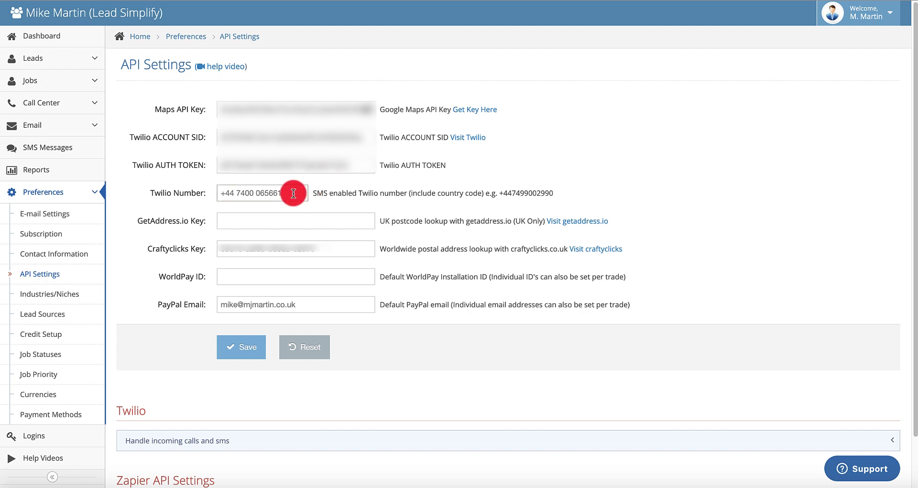
drag(287, 193, 214, 182)
click(210, 185)
click(242, 347)
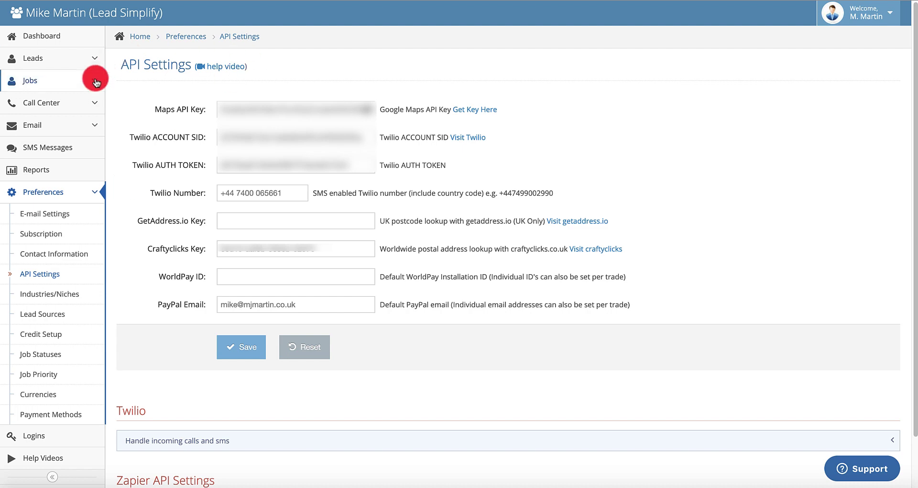
Delete the Rnr1 call handler in Call Center and confirm the deletion
click(48, 109)
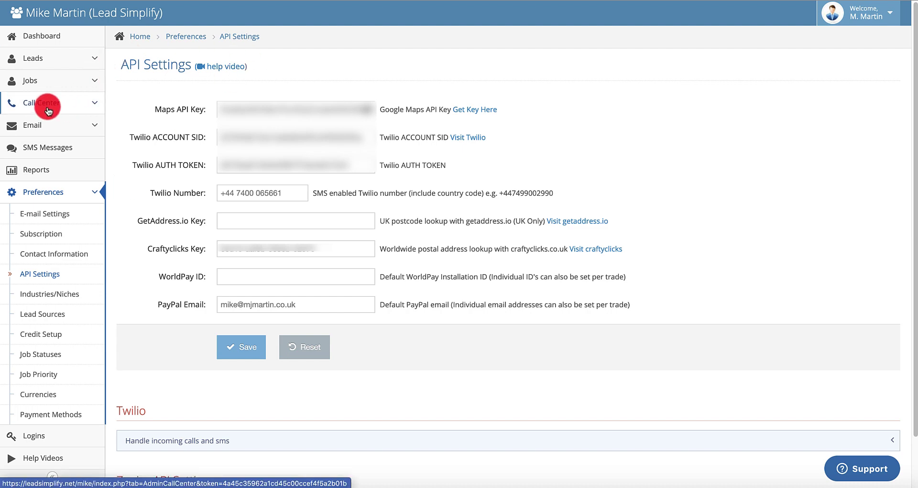
scroll(610, 251, down, 3)
scroll(610, 251, down, 3)
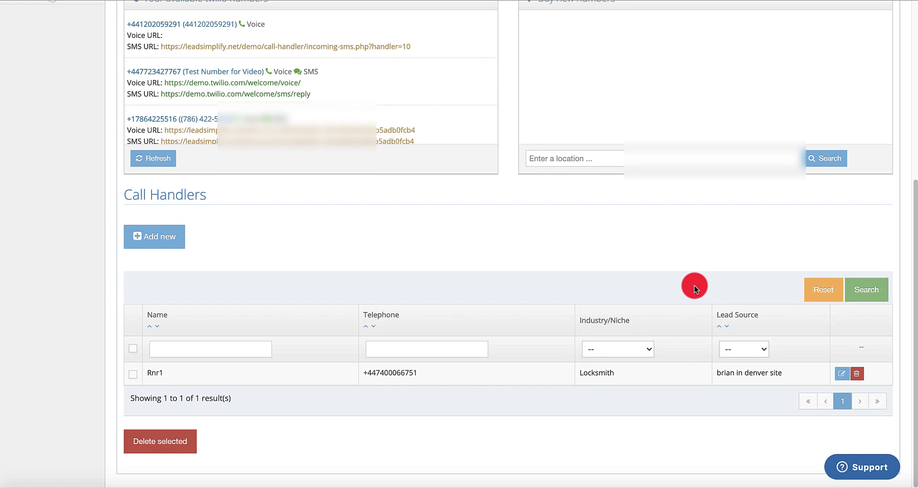
click(857, 376)
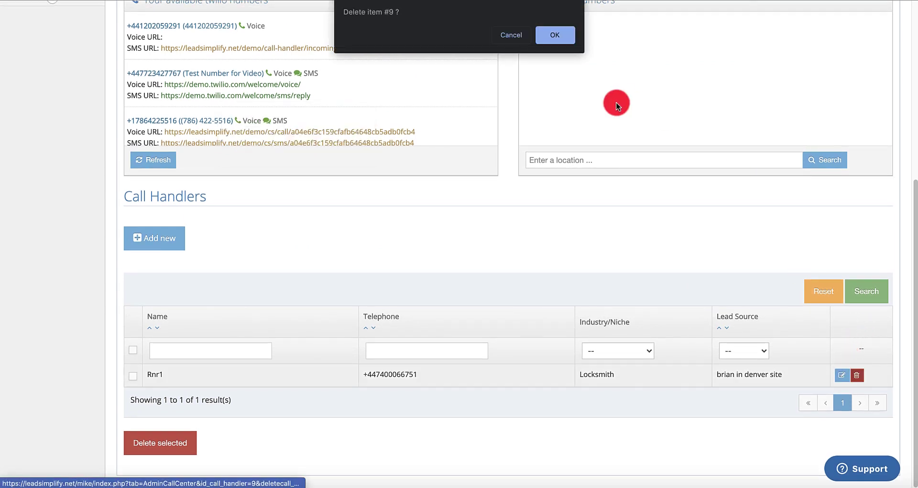
click(550, 35)
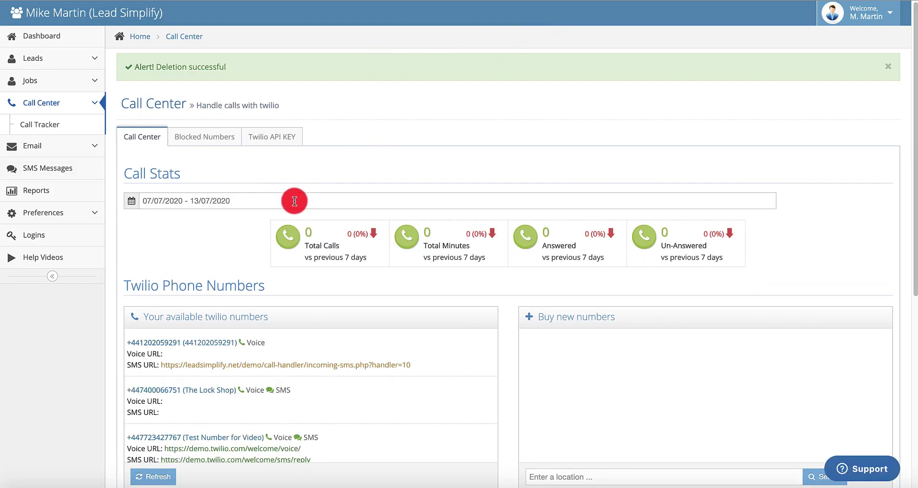
Start adding a new call handler under Call Handlers
scroll(293, 199, down, 7)
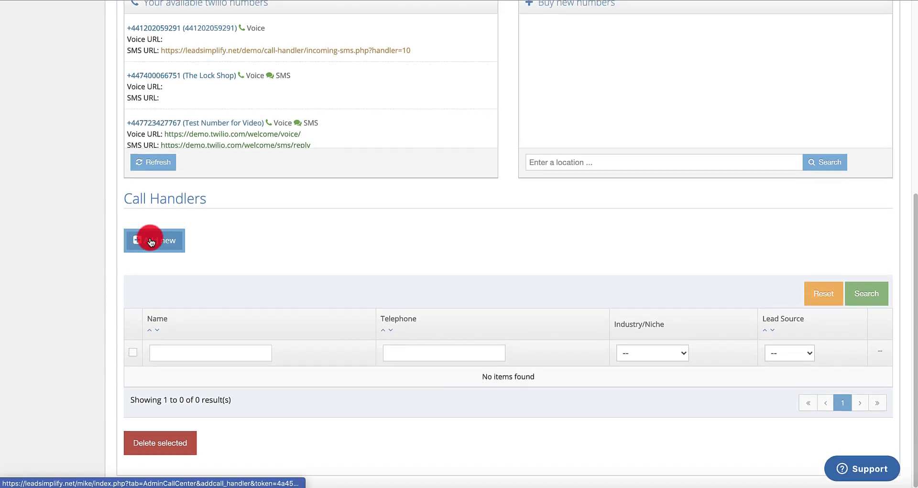
scroll(149, 229, up, 7)
scroll(184, 204, down, 7)
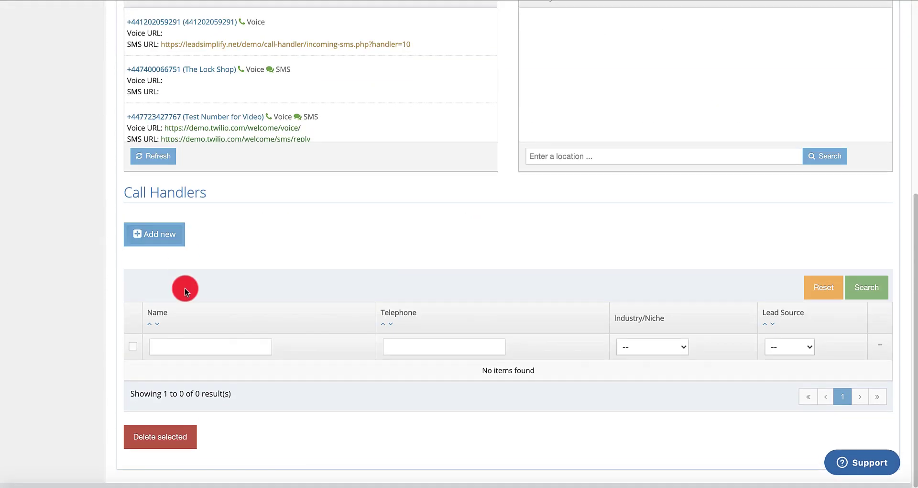
click(160, 242)
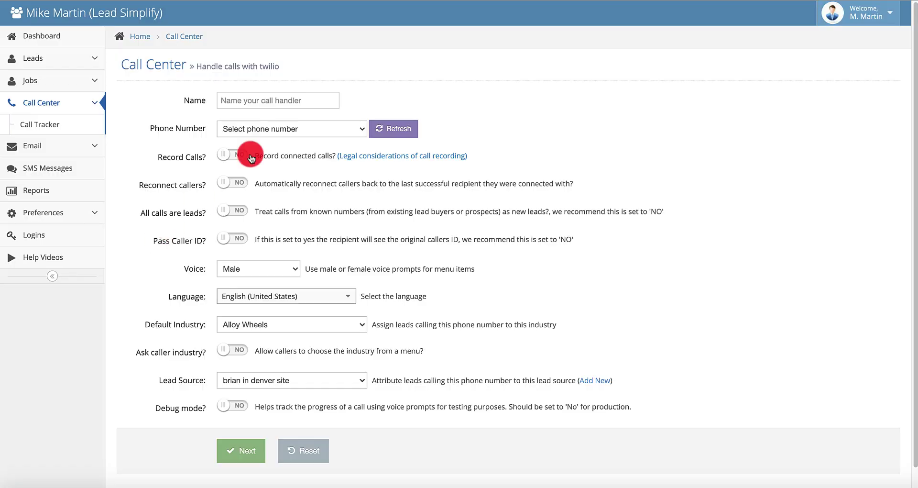
Name the handler 'RnR 1', assign The Lock Shop number, and toggle call recording
click(306, 99)
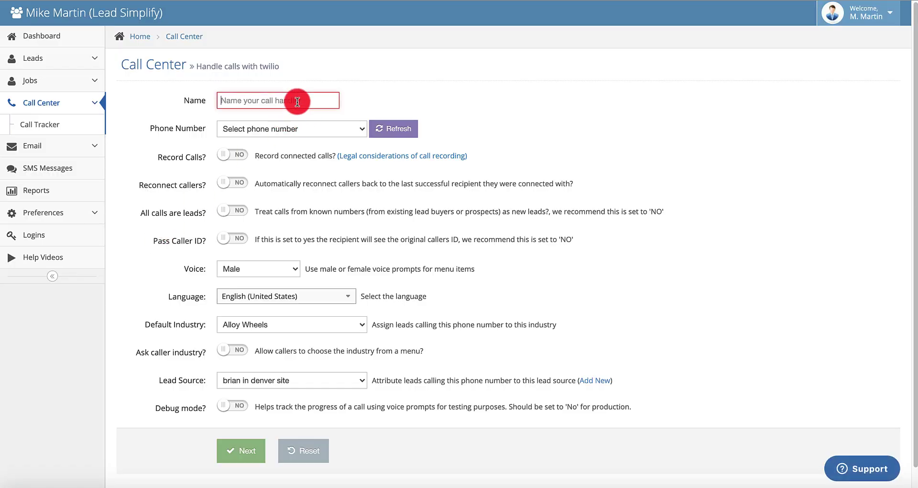
text(R)
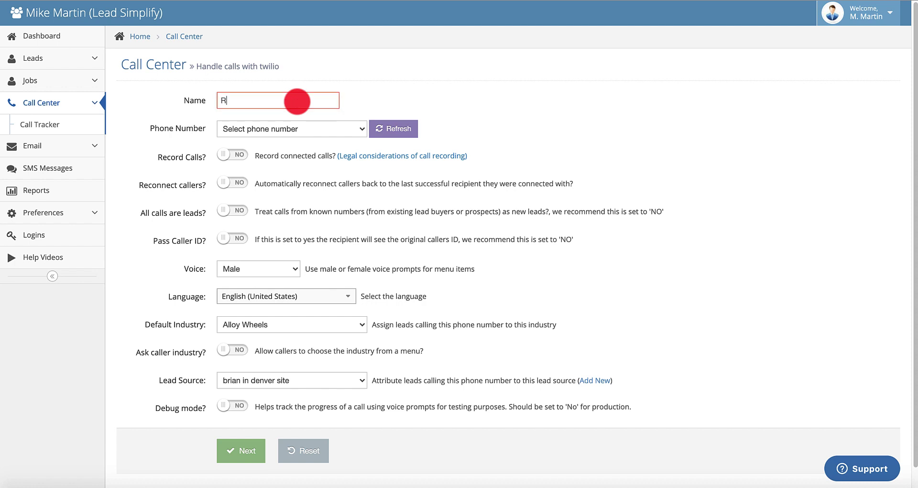
text(nR 1)
click(338, 136)
click(264, 151)
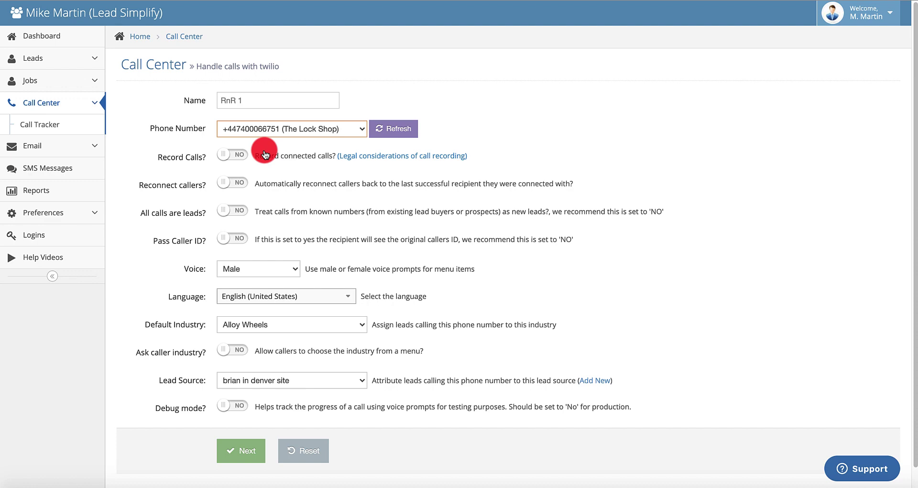
click(230, 157)
Set the default industry to RUBBISH INDUSTRY and create the RnR 1 handler
scroll(391, 242, down, 1)
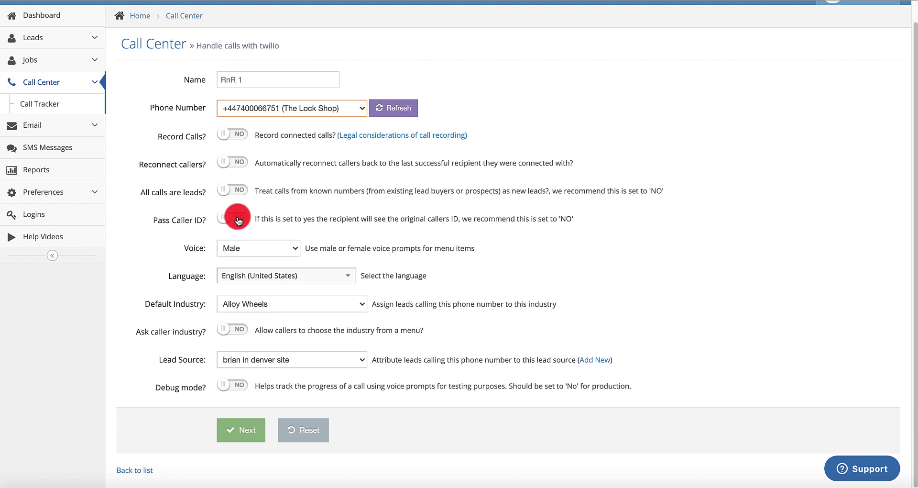
click(345, 306)
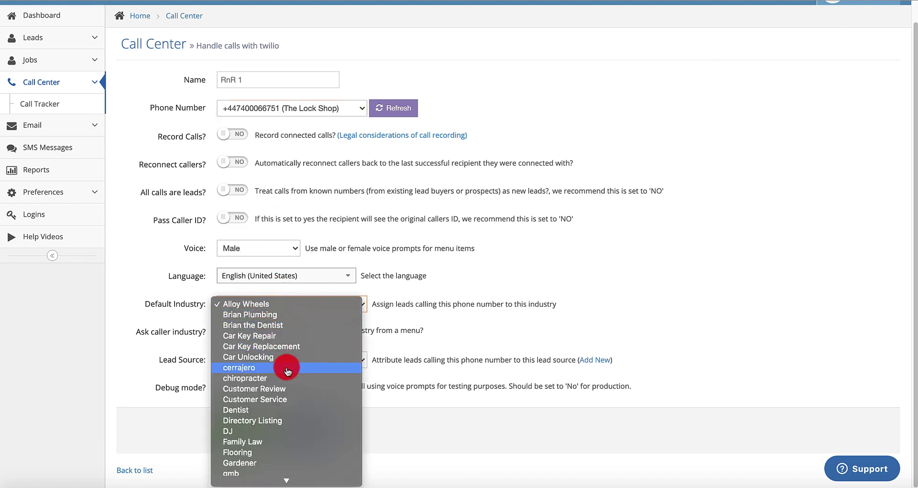
scroll(287, 370, down, 5)
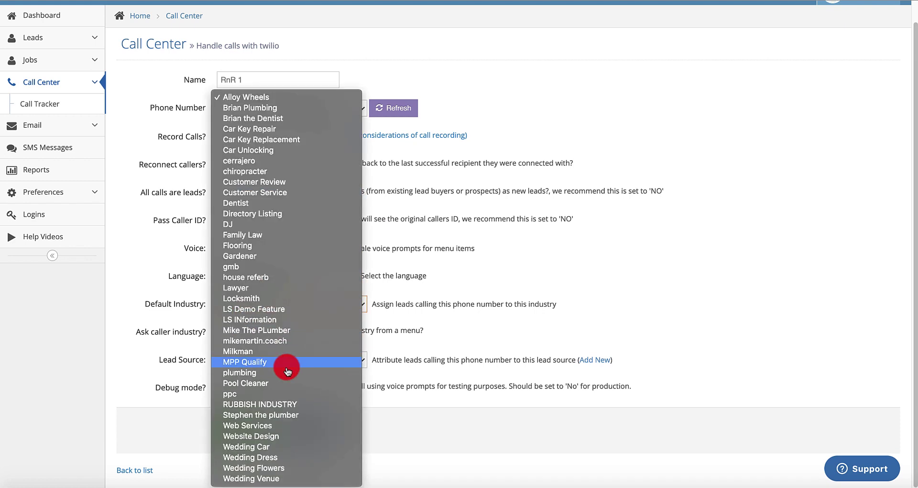
click(274, 406)
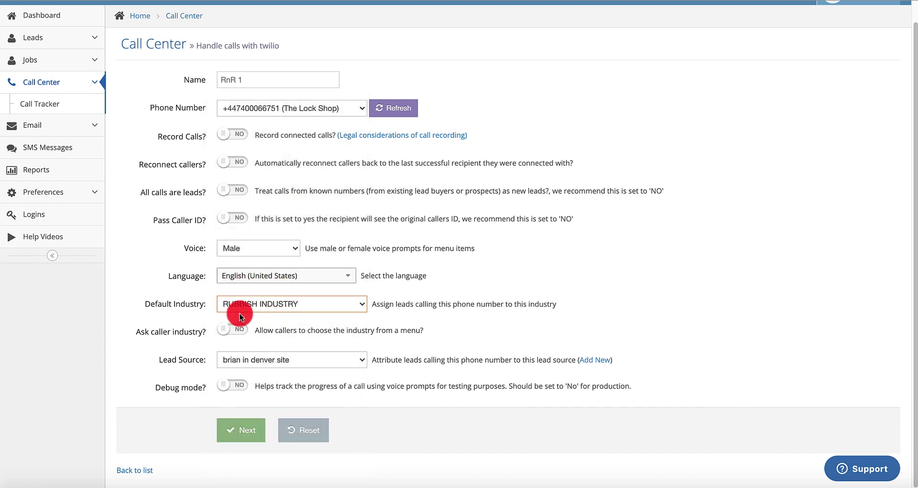
click(595, 366)
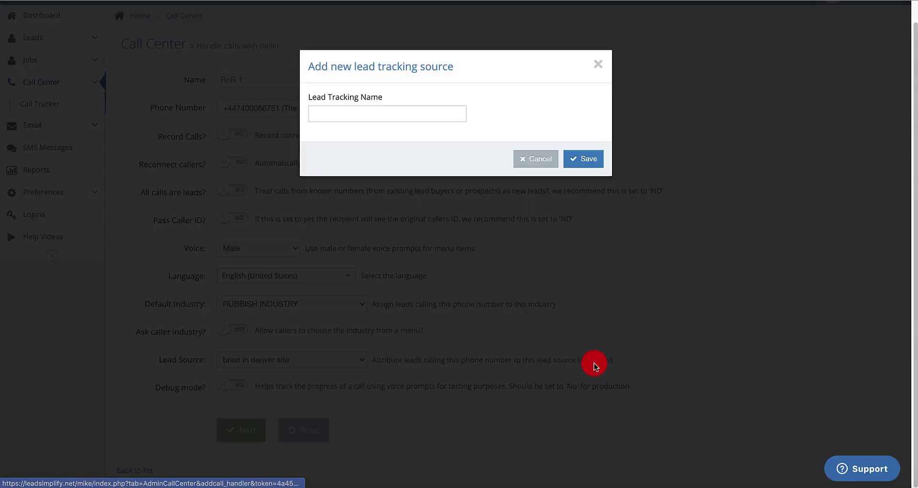
click(536, 160)
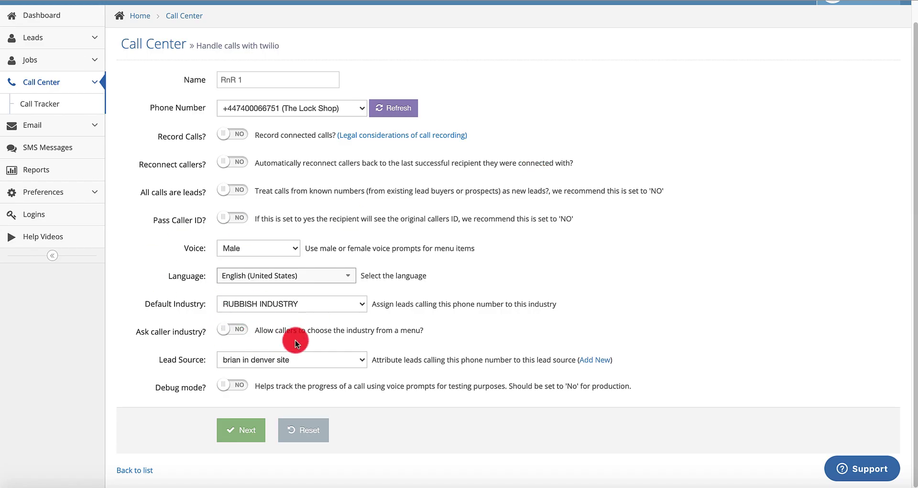
click(247, 430)
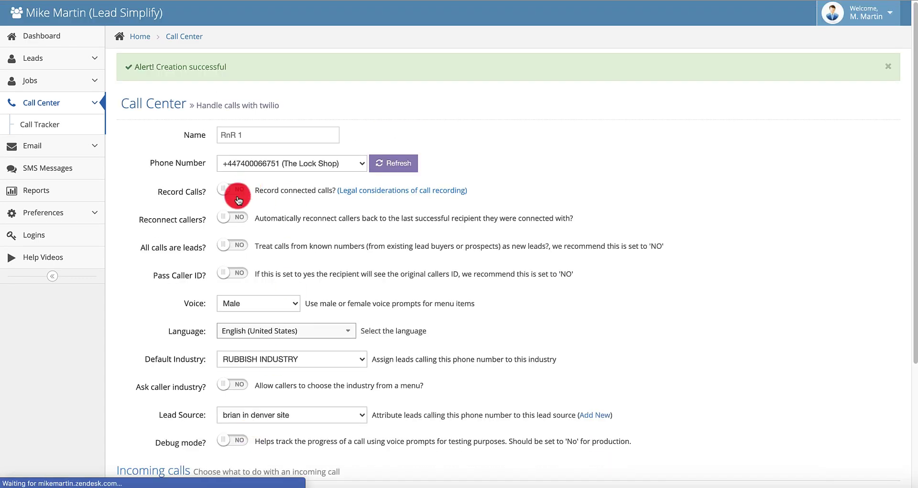
Toggle Pass Caller ID and set Handling calls to 'Forward the call to a single or multiple numbers'
click(233, 275)
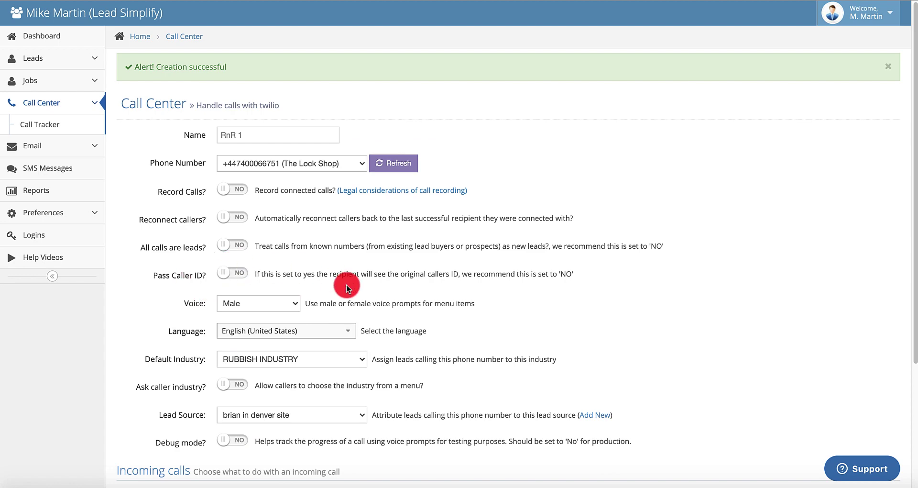
scroll(346, 287, down, 3)
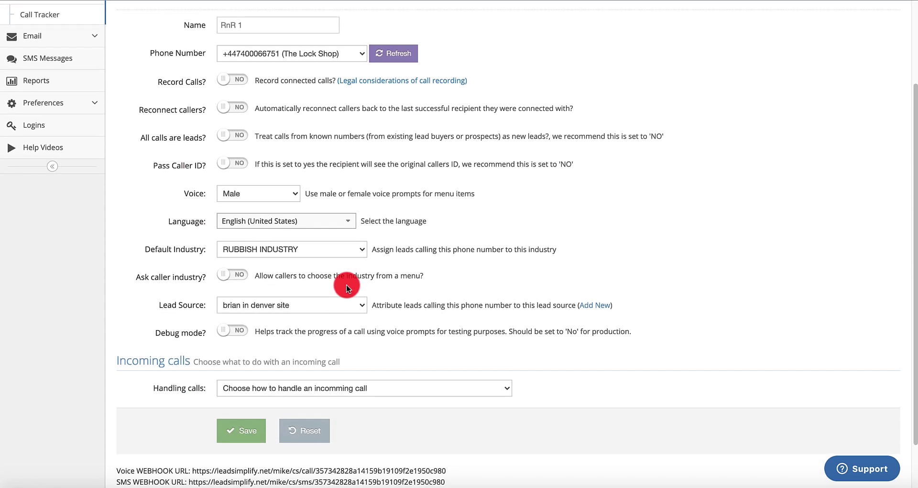
scroll(347, 287, up, 2)
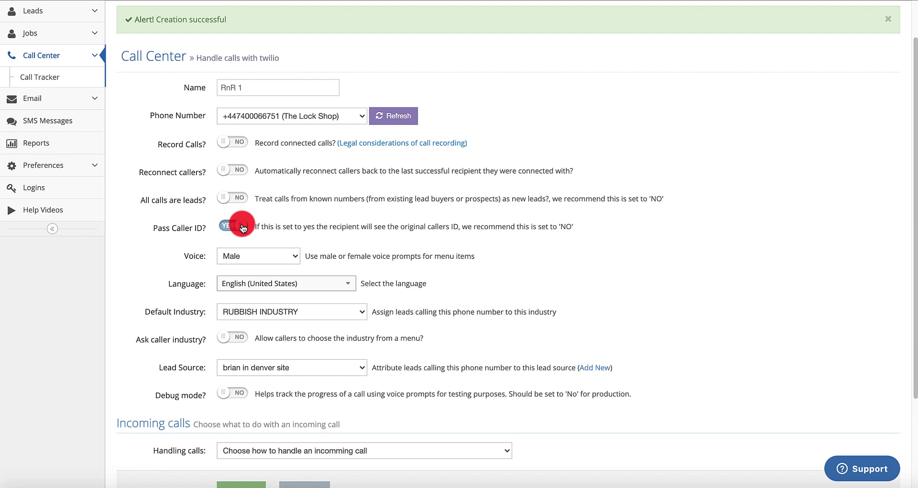
scroll(431, 201, down, 3)
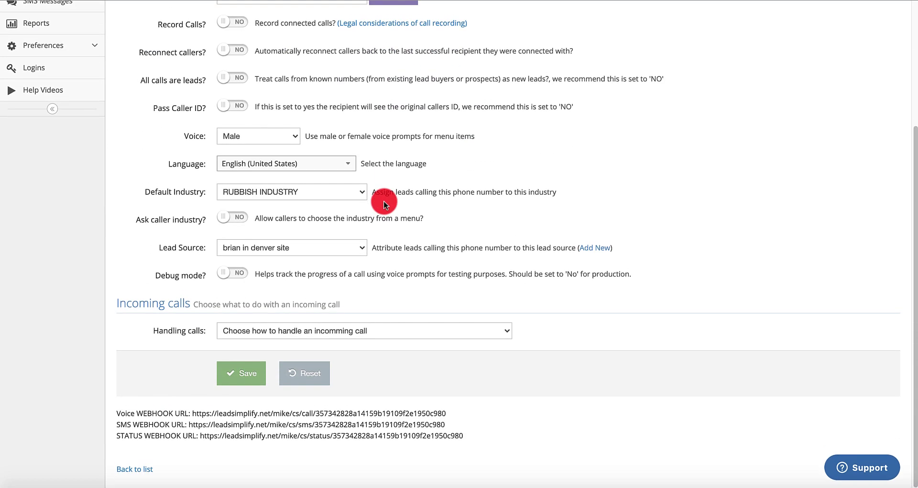
click(481, 331)
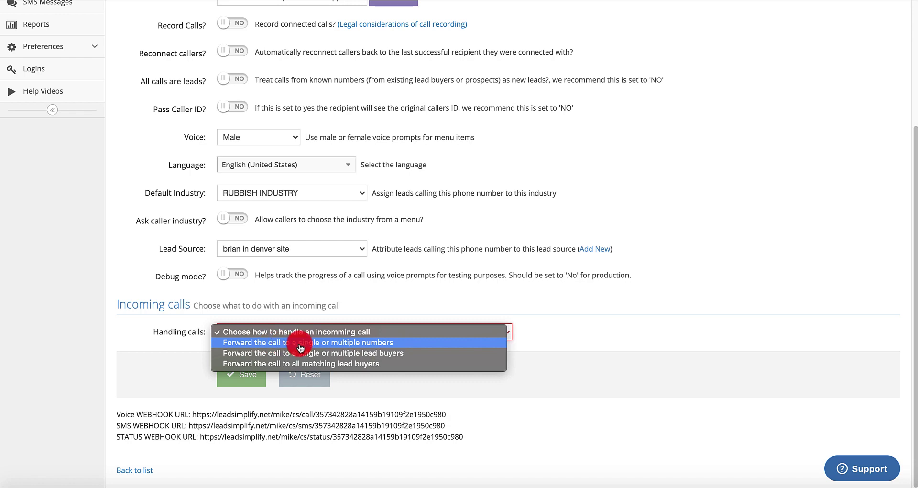
click(301, 343)
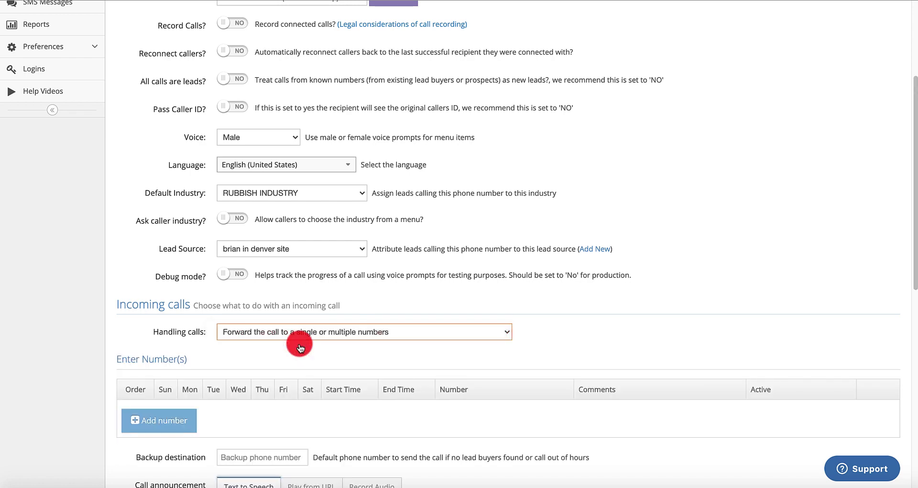
Add the first forwarding row with 09:00–17:00 hours and its phone number
scroll(420, 310, down, 2)
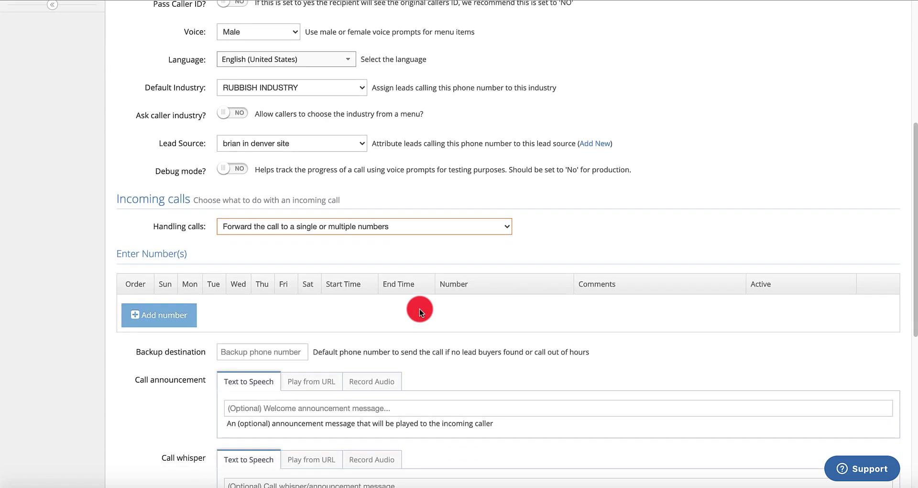
click(164, 314)
click(334, 310)
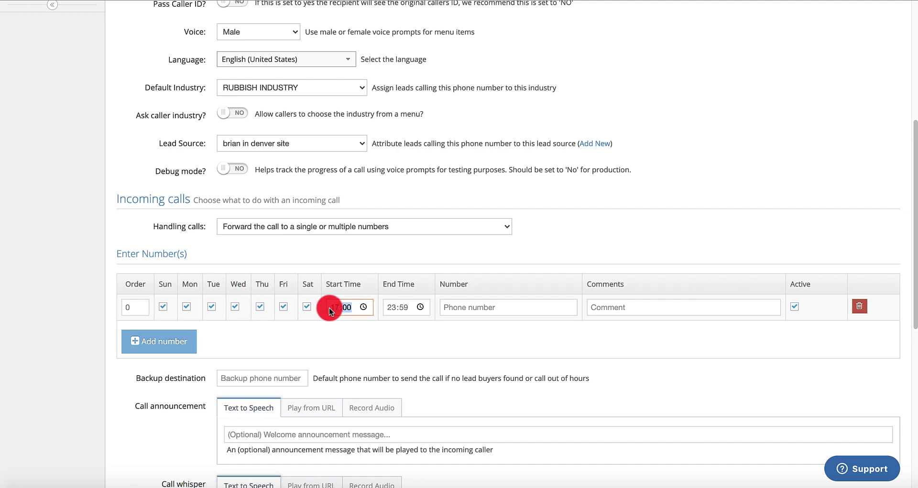
click(389, 308)
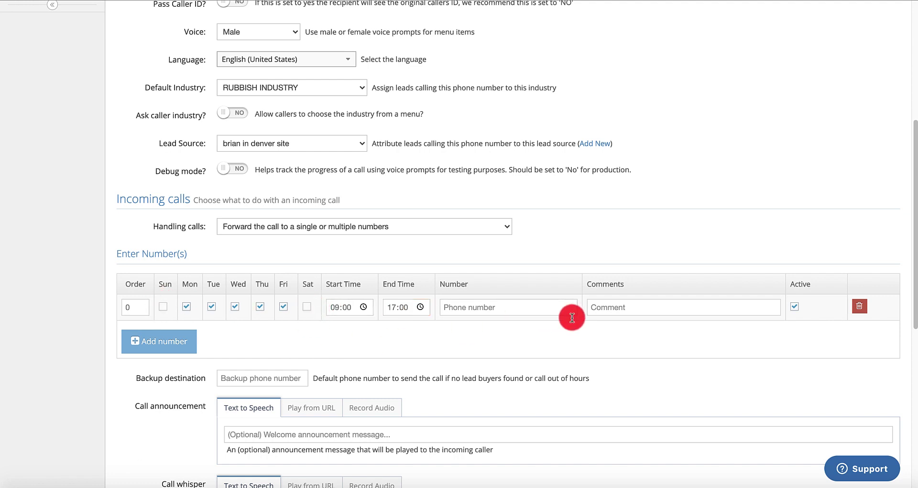
click(544, 306)
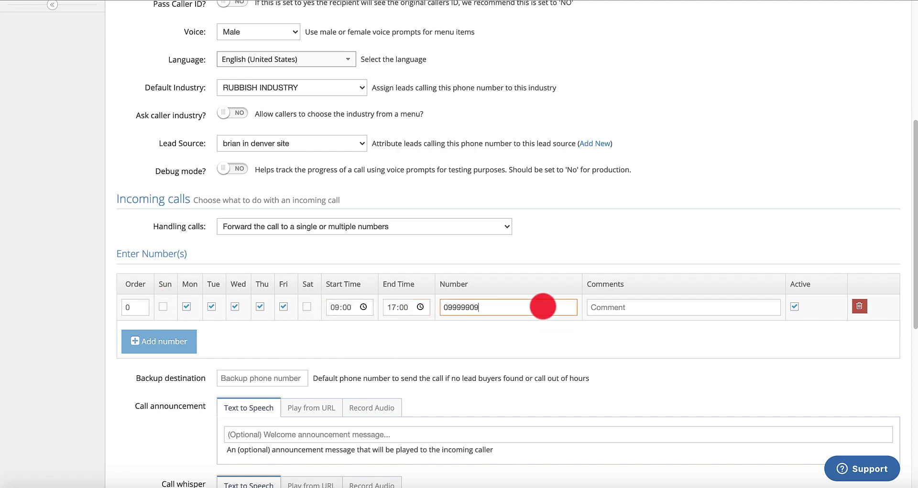
text(0999990909)
click(697, 307)
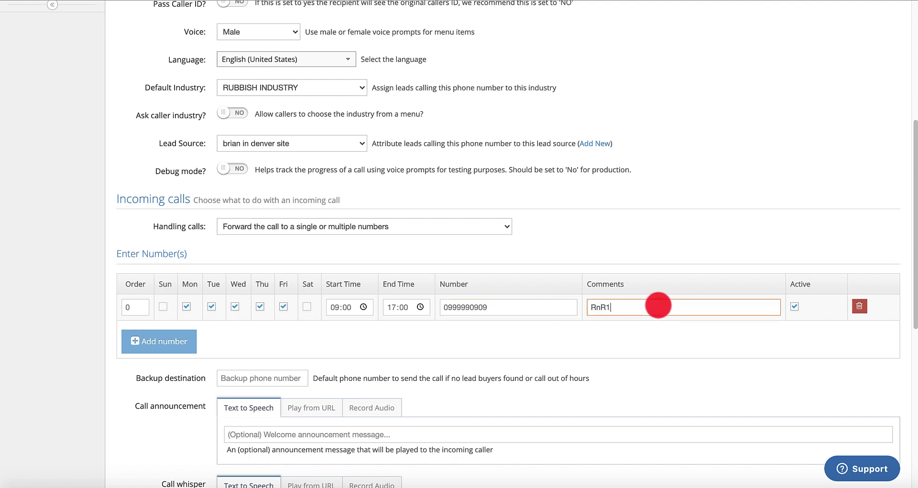
Add a second row without Sunday and Saturday, with its phone number and comment RnR2
click(157, 340)
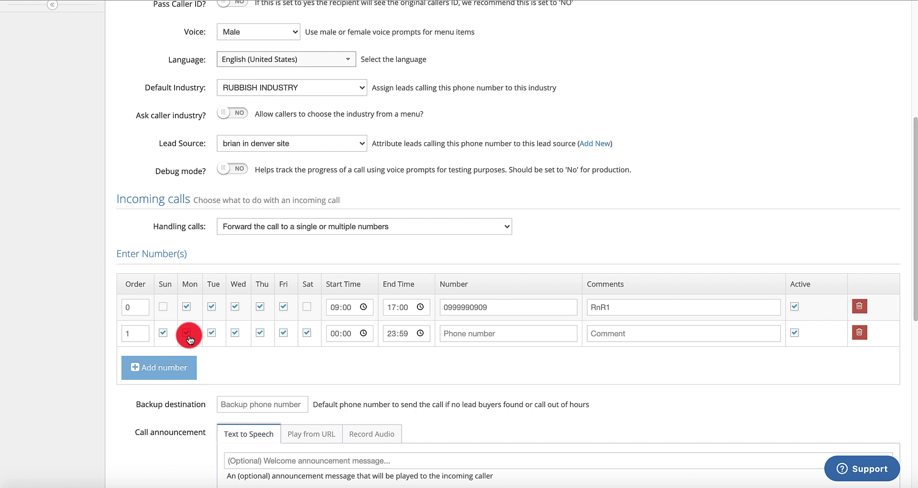
click(163, 333)
click(306, 335)
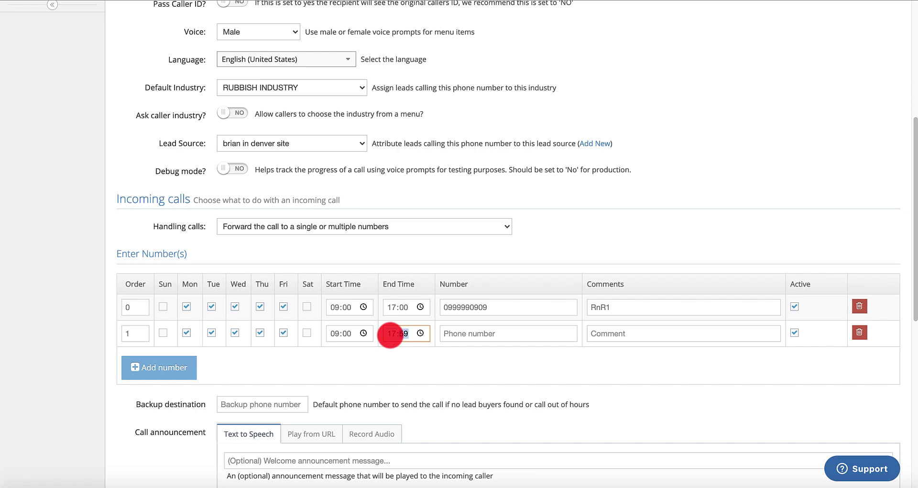
click(419, 334)
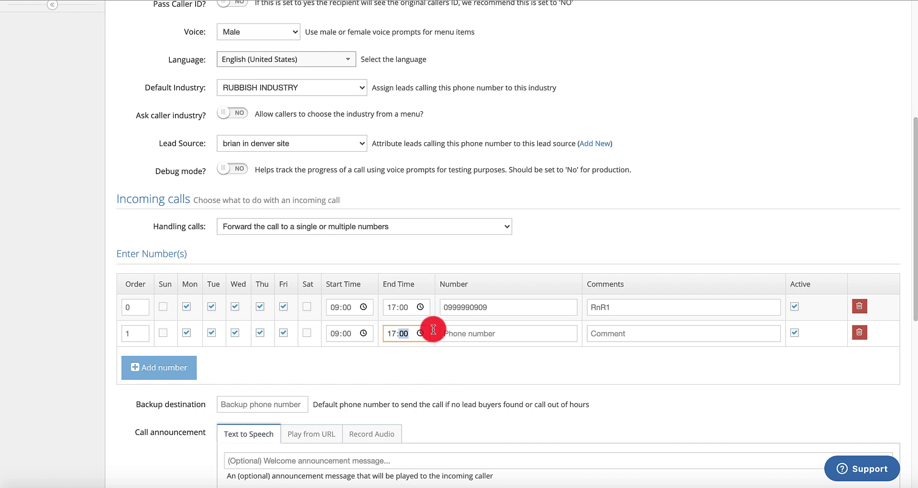
click(487, 334)
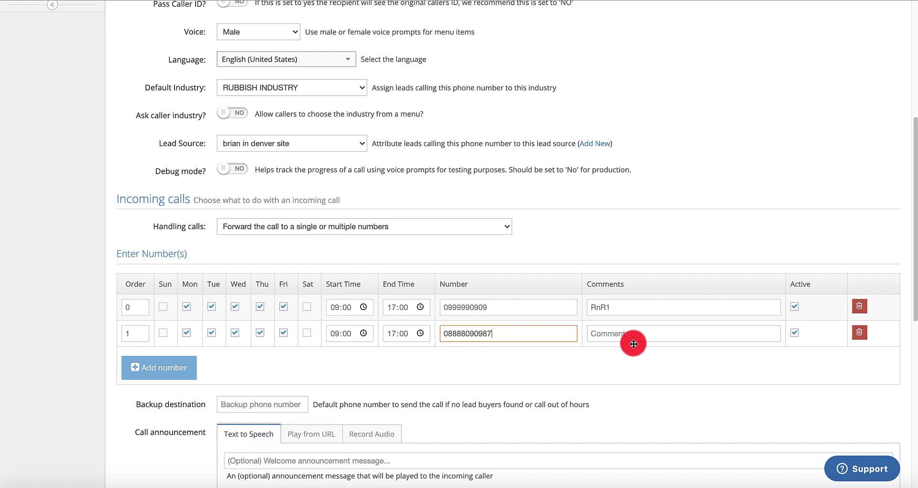
click(619, 335)
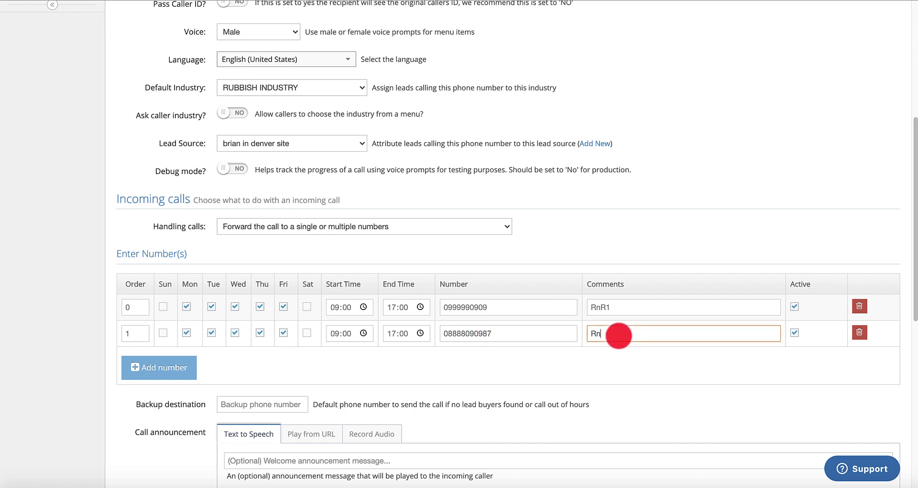
text(RnR2)
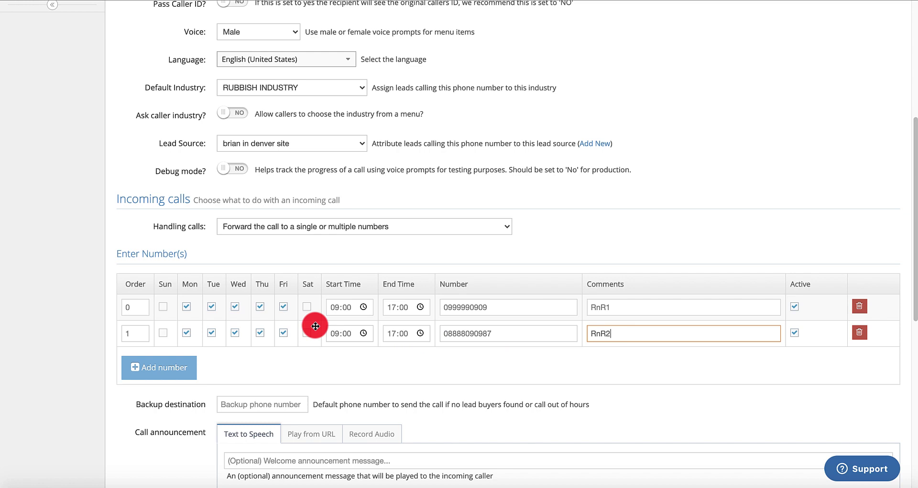
Add a weekend-only number row with Mon–Fri unticked, then more every-day rows
click(159, 375)
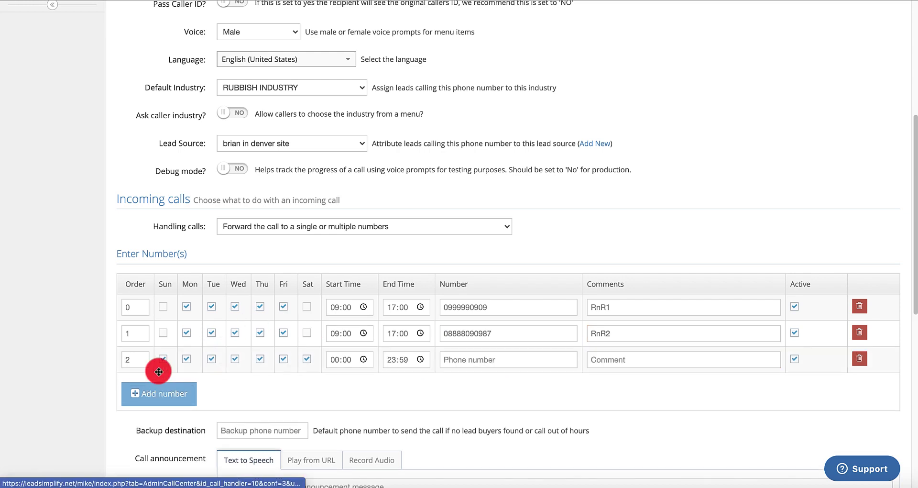
click(187, 358)
click(211, 359)
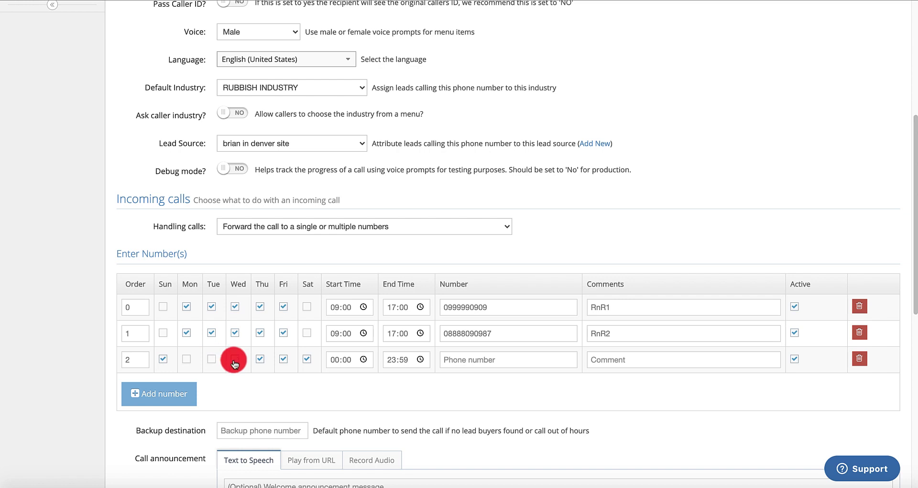
click(260, 360)
click(283, 360)
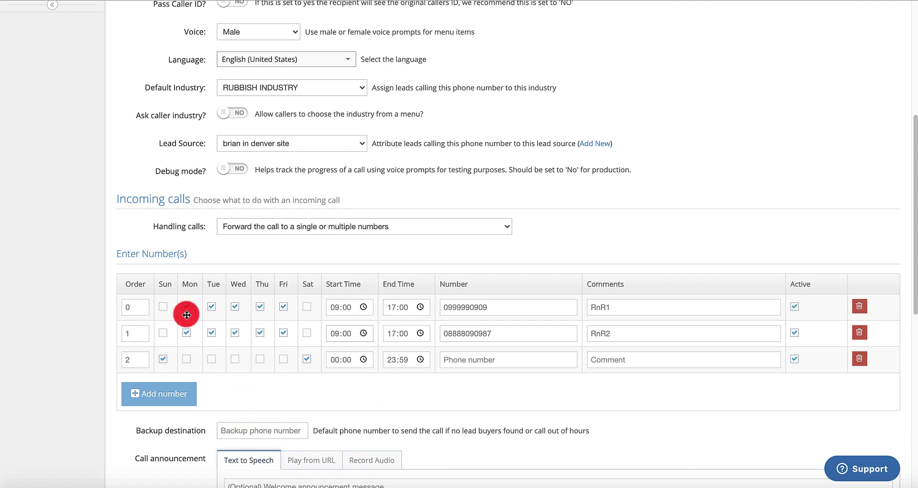
click(164, 393)
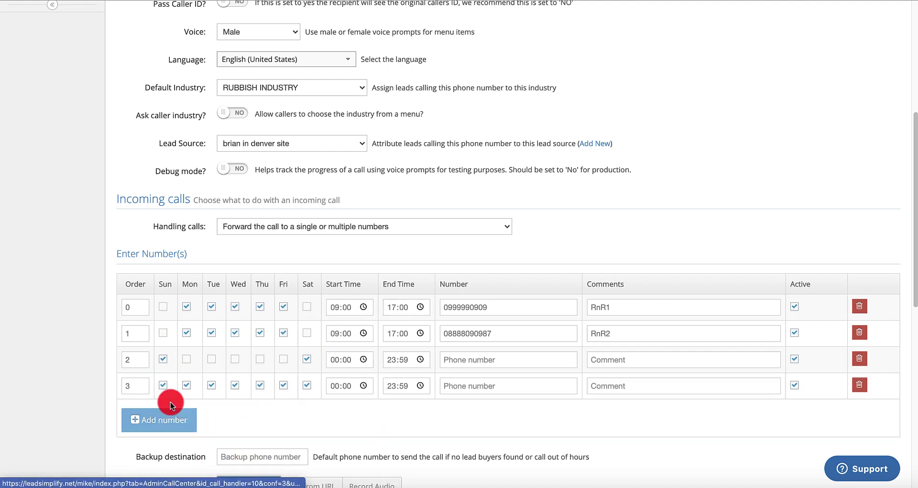
click(166, 420)
Add two more number rows to RnR 1's forwarding table
click(166, 444)
scroll(167, 444, down, 3)
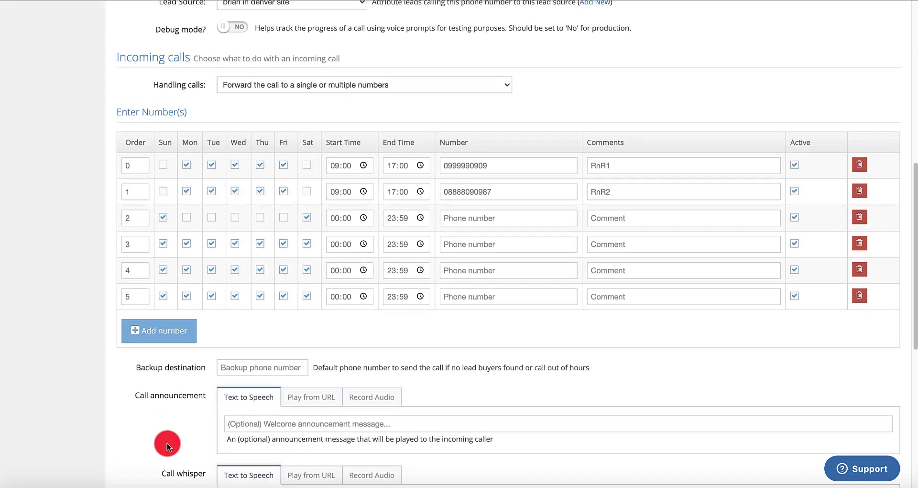
click(180, 345)
scroll(297, 299, down, 8)
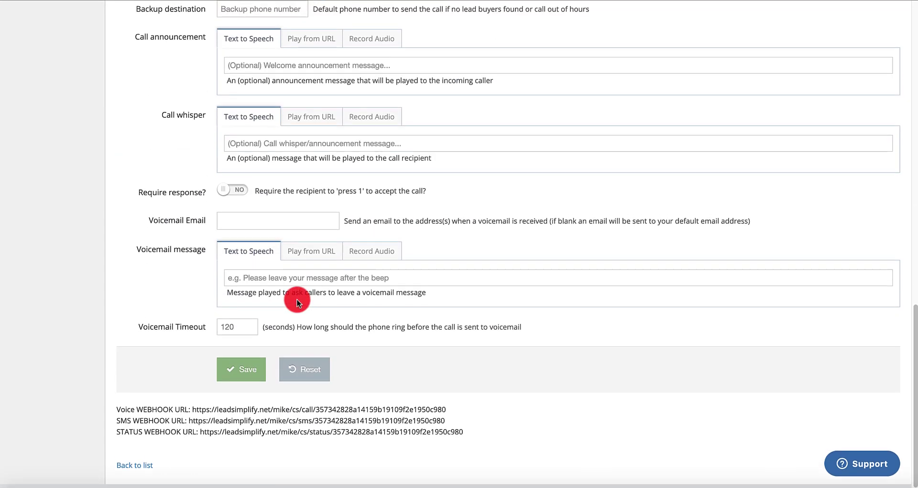
scroll(297, 300, up, 3)
scroll(297, 300, up, 5)
scroll(293, 294, down, 3)
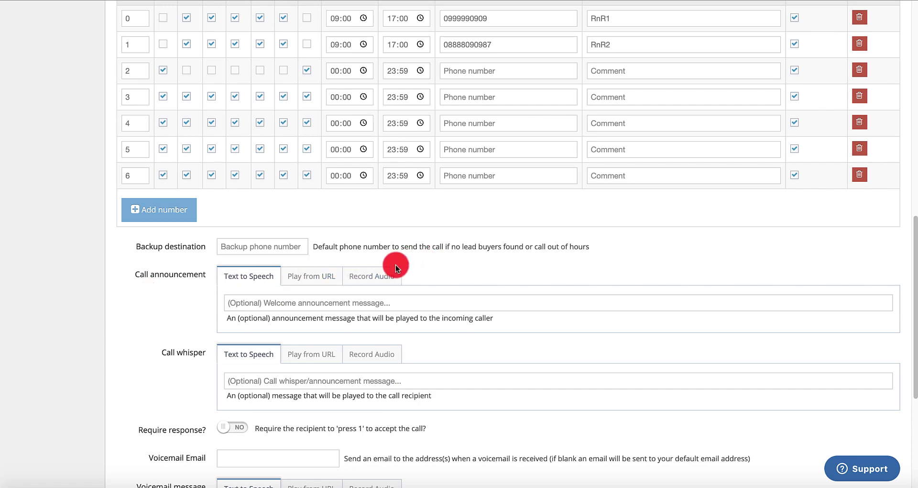
Switch the call announcement to Record Audio and save the RnR 1 handler
click(363, 280)
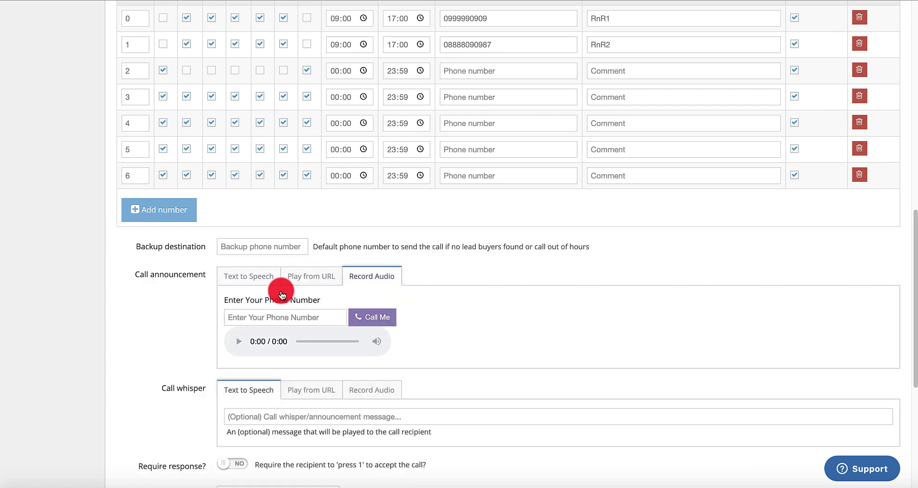
scroll(282, 294, down, 3)
scroll(320, 365, down, 3)
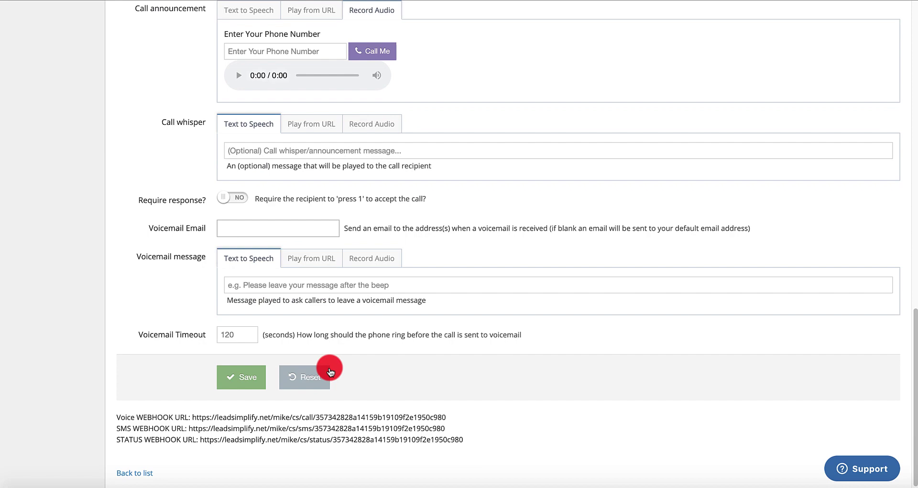
click(248, 379)
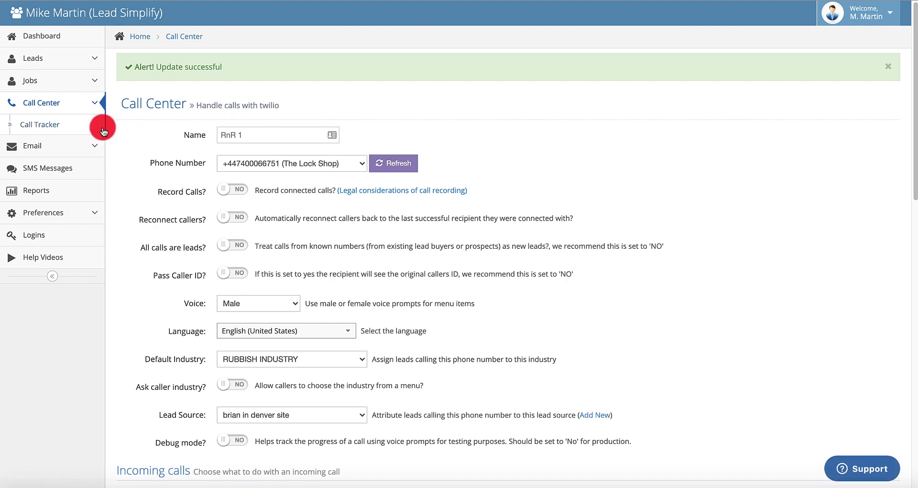
Start a new call handler from Call Center and name it RnR2
click(43, 104)
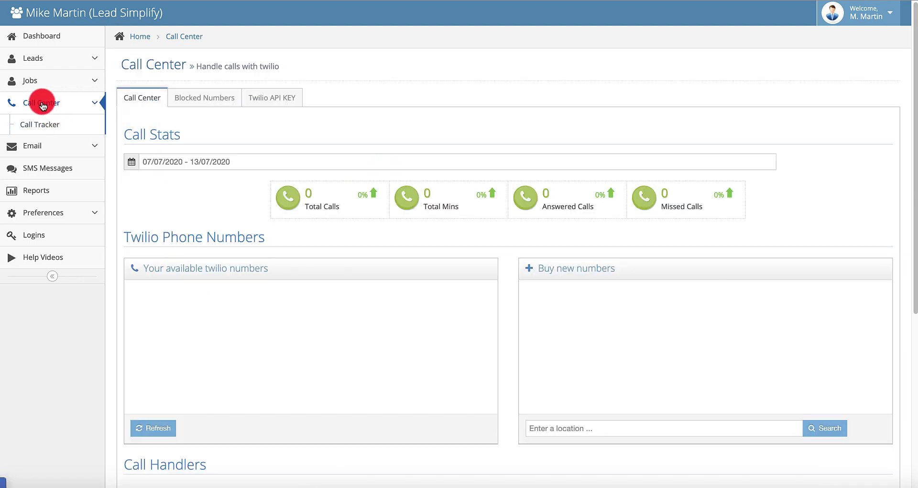
scroll(294, 230, down, 6)
scroll(294, 229, up, 1)
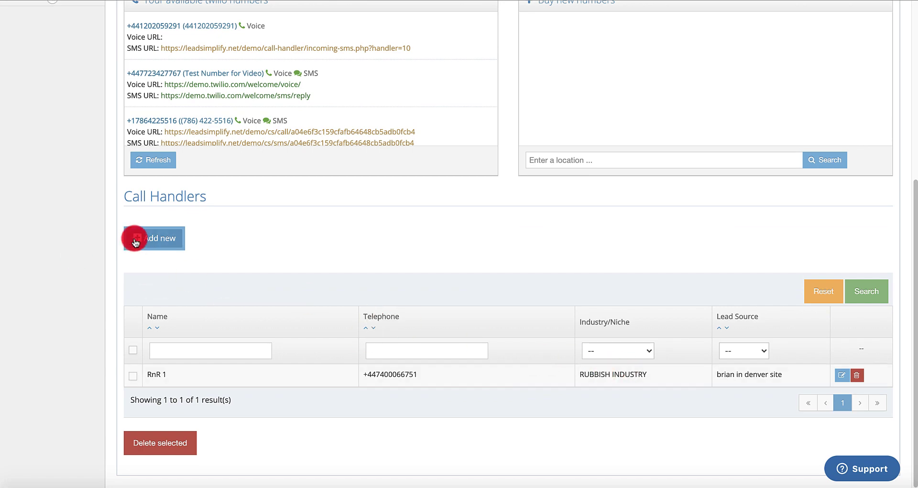
click(152, 244)
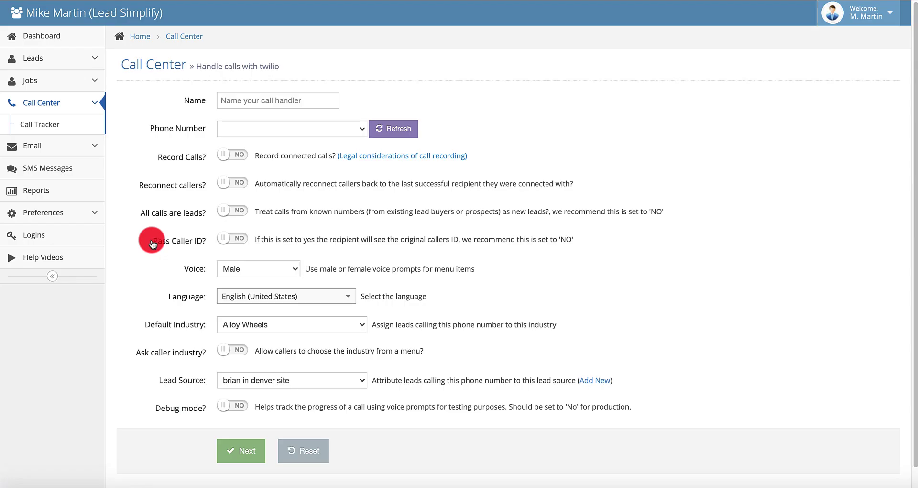
click(314, 128)
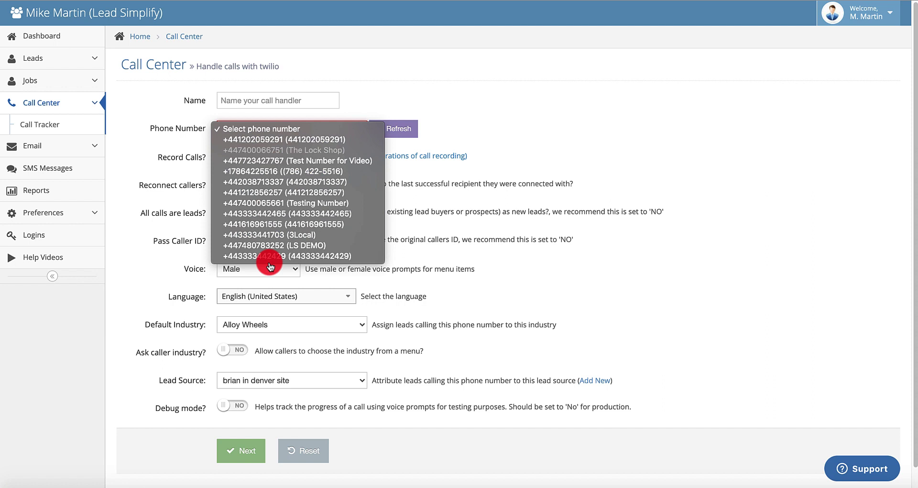
click(284, 99)
click(283, 100)
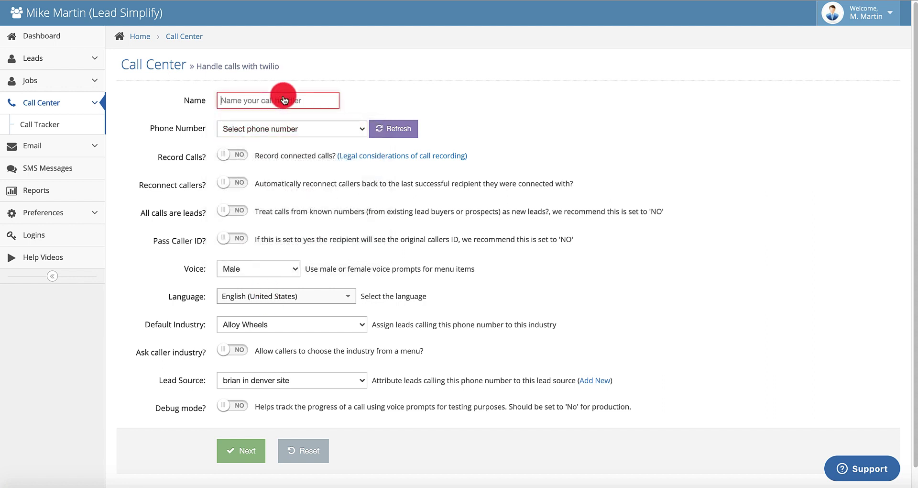
text(RnR2)
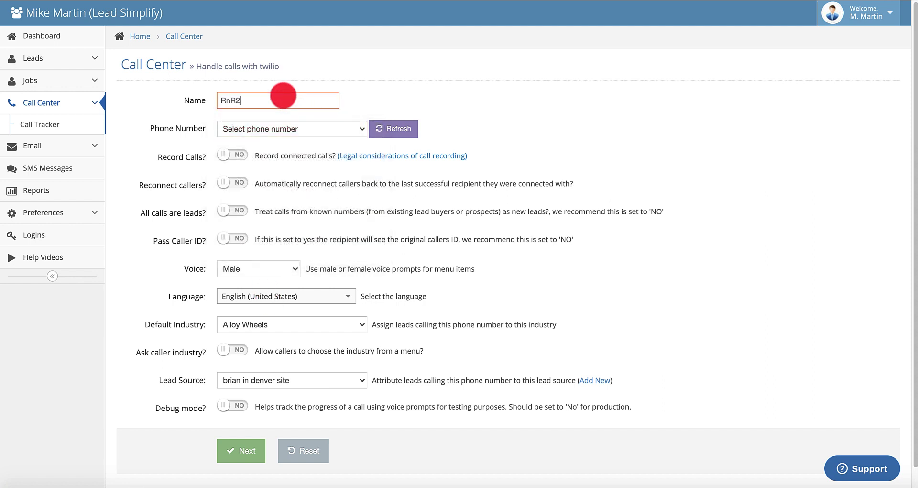
click(421, 98)
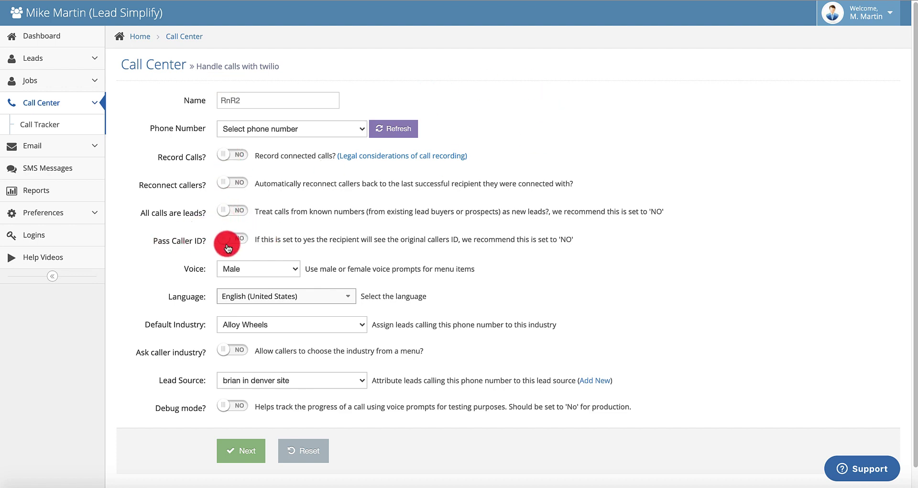
Assign the Test Number for Video line to RnR2 and create the handler
scroll(335, 287, down, 1)
click(249, 451)
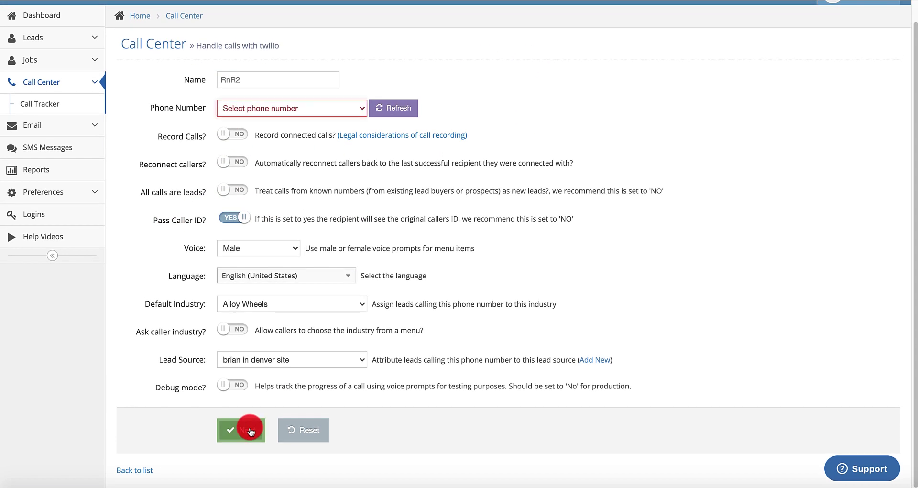
click(362, 108)
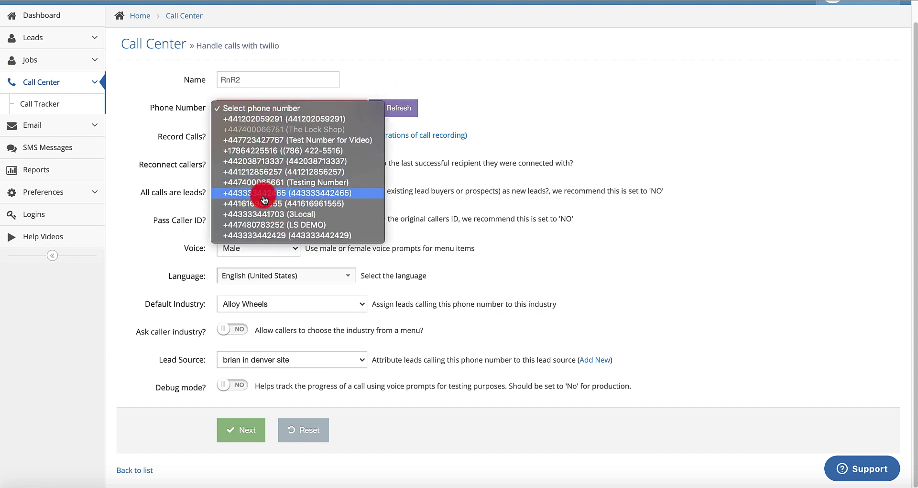
click(306, 140)
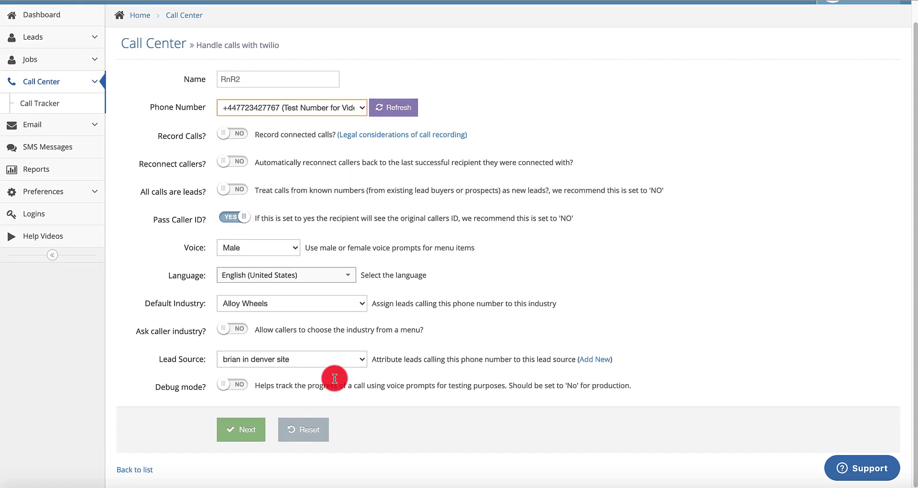
click(263, 423)
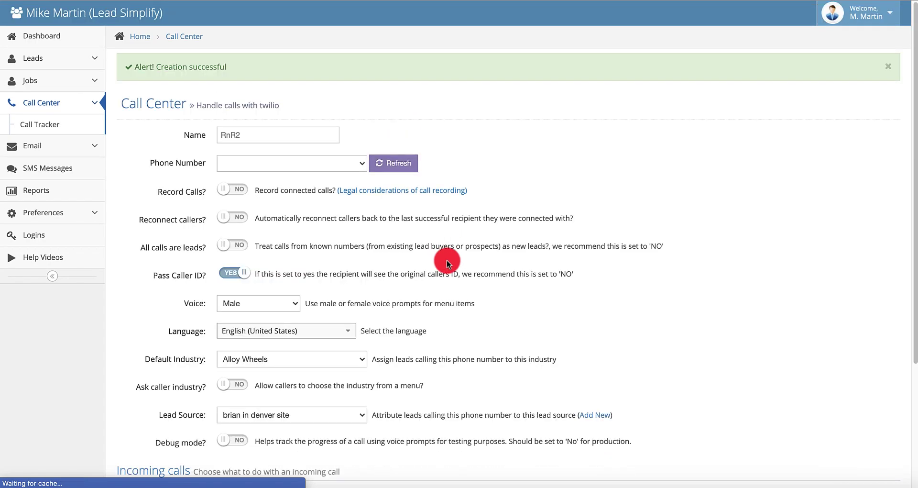
Set RnR2's call handling to 'Forward the call to a single or multiple numbers'
scroll(447, 254, down, 3)
click(396, 331)
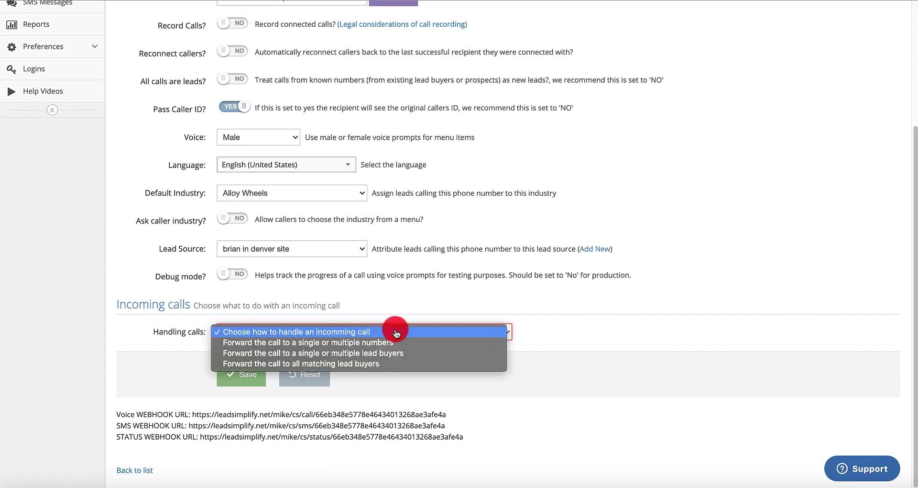
click(335, 343)
scroll(427, 263, down, 8)
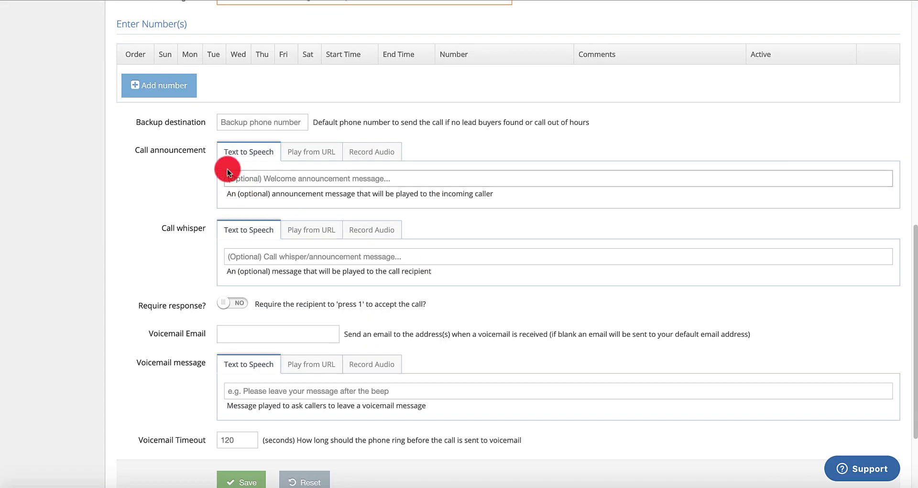
Add eleven forwarding number rows (orders 0–10) and save RnR2
click(182, 93)
click(174, 114)
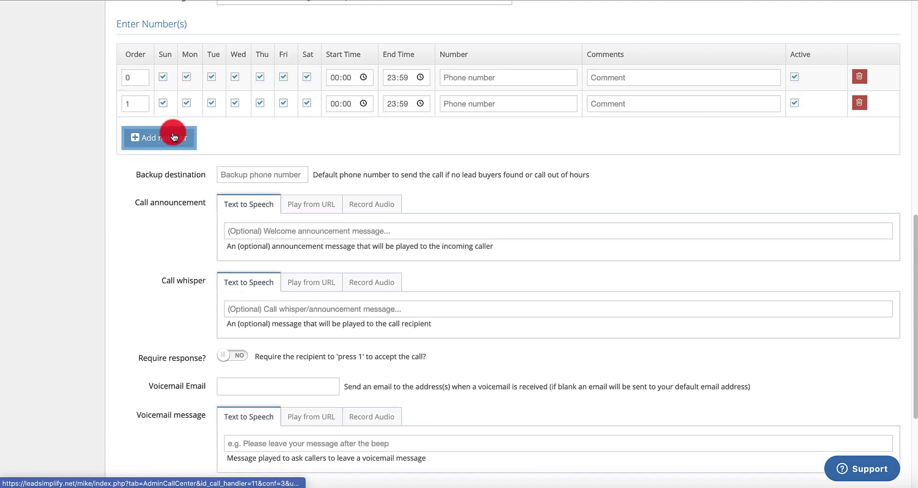
click(173, 138)
click(172, 163)
click(172, 191)
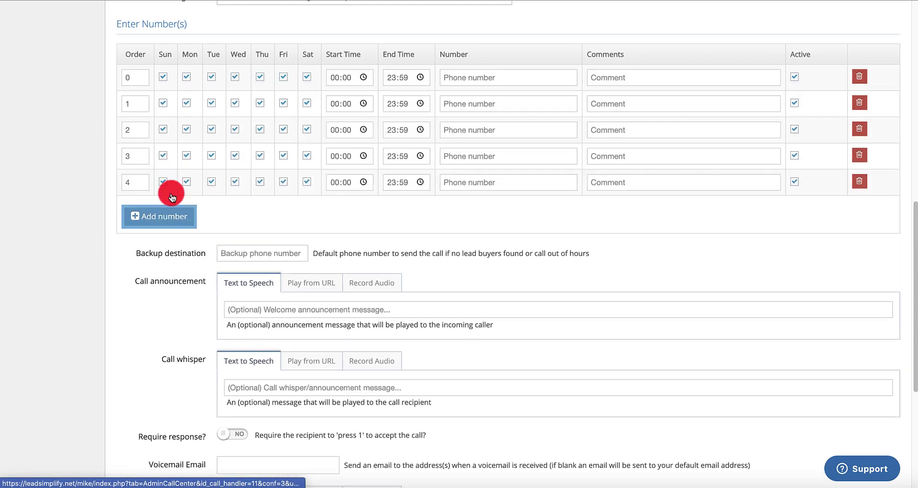
click(167, 217)
click(171, 243)
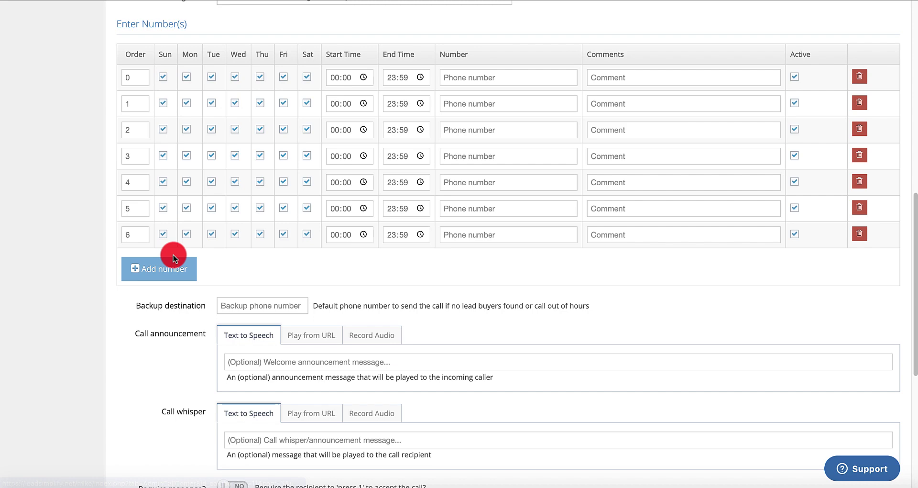
click(174, 266)
click(172, 294)
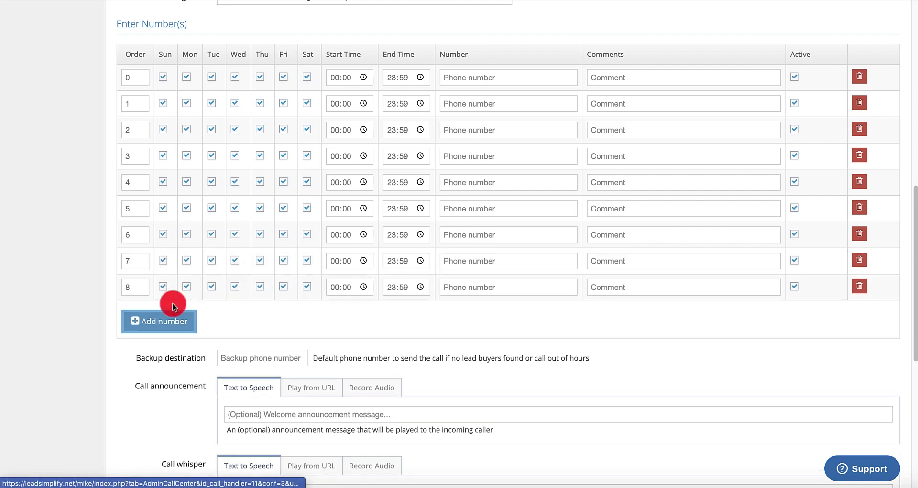
click(174, 319)
click(165, 345)
scroll(332, 308, down, 8)
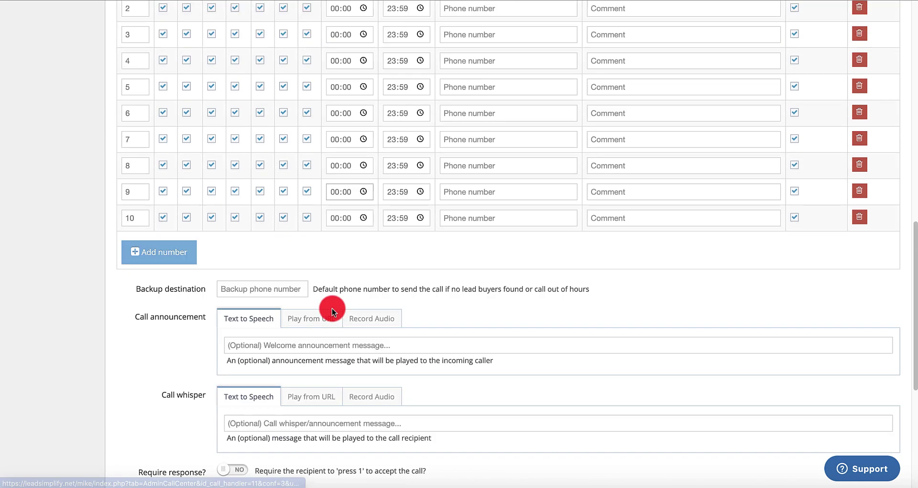
click(238, 373)
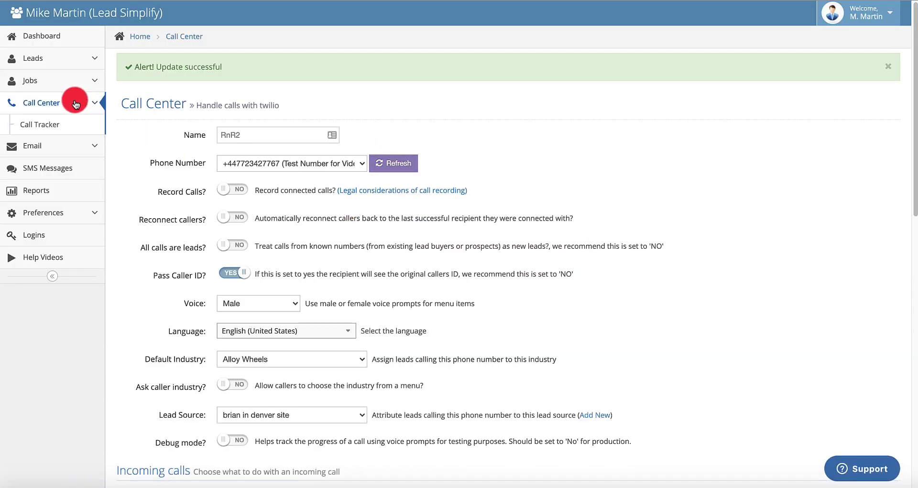
Preview the Stephen the plumber form, check its job-type choices, then go back to the forms list
click(35, 60)
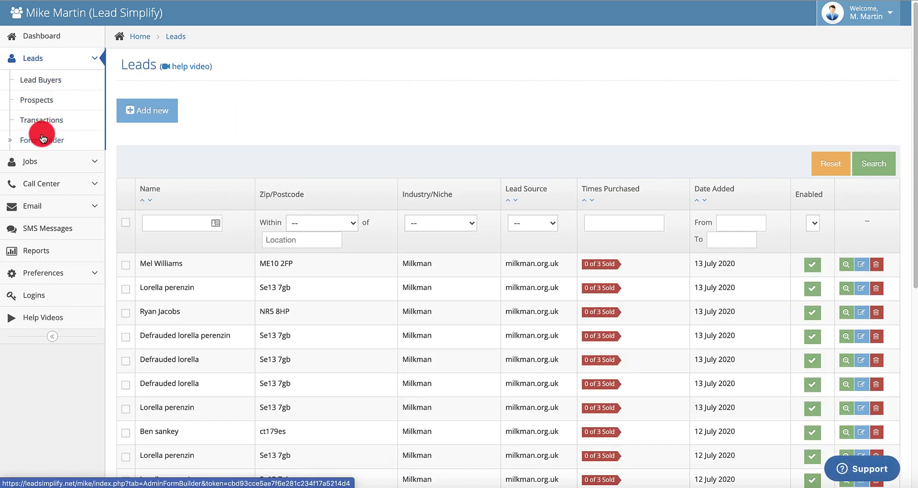
click(43, 138)
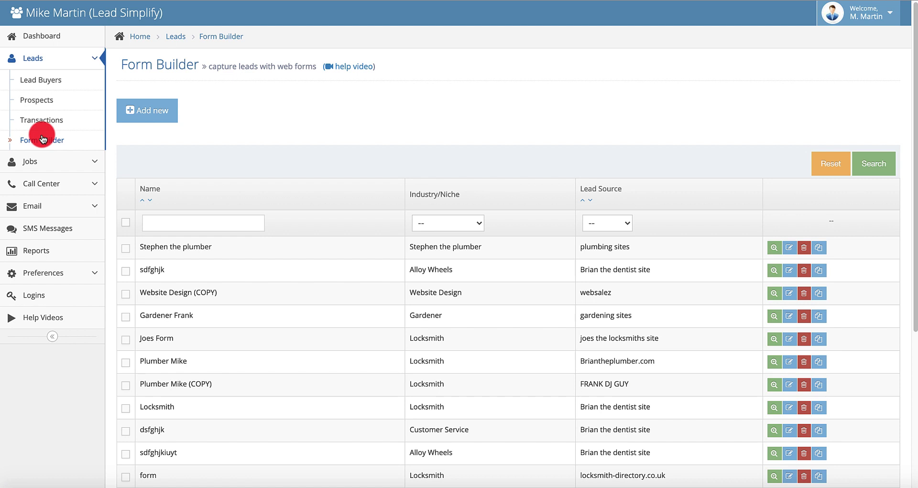
click(298, 248)
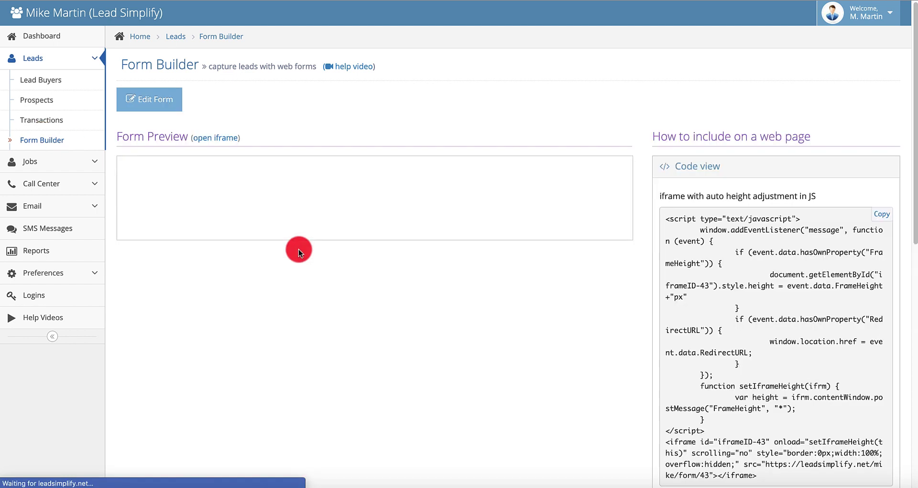
click(567, 193)
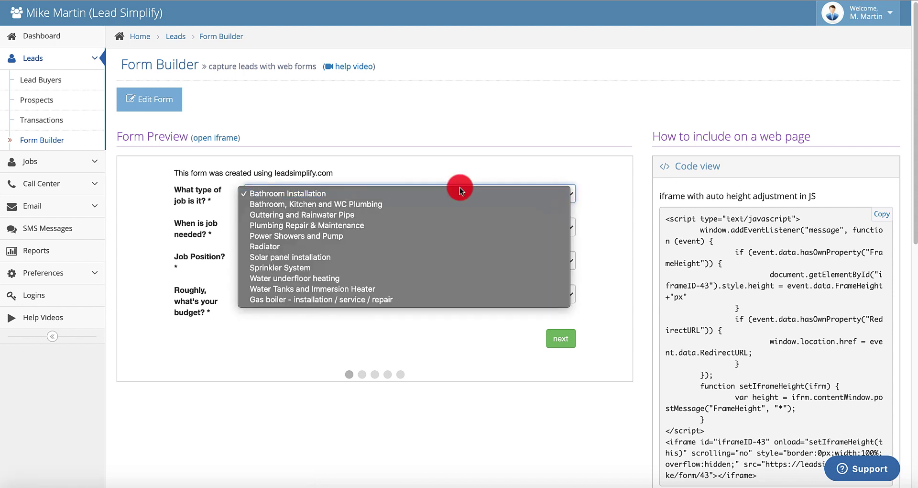
click(416, 119)
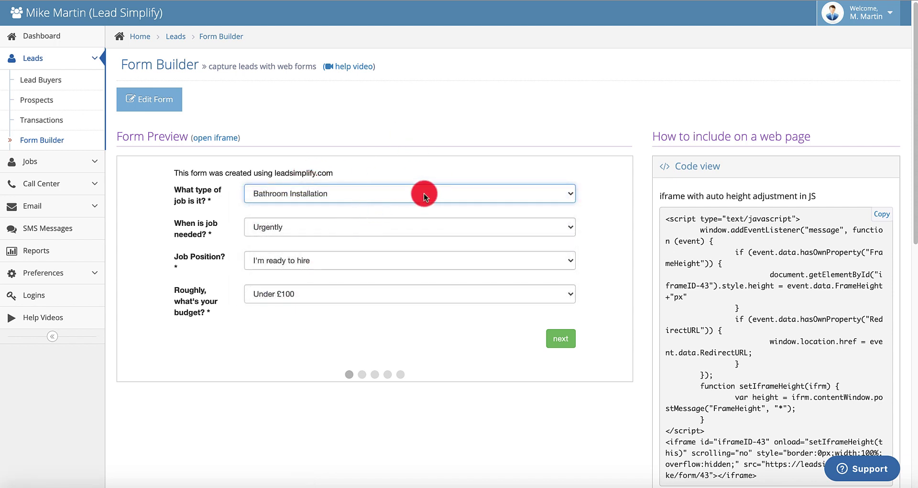
click(37, 143)
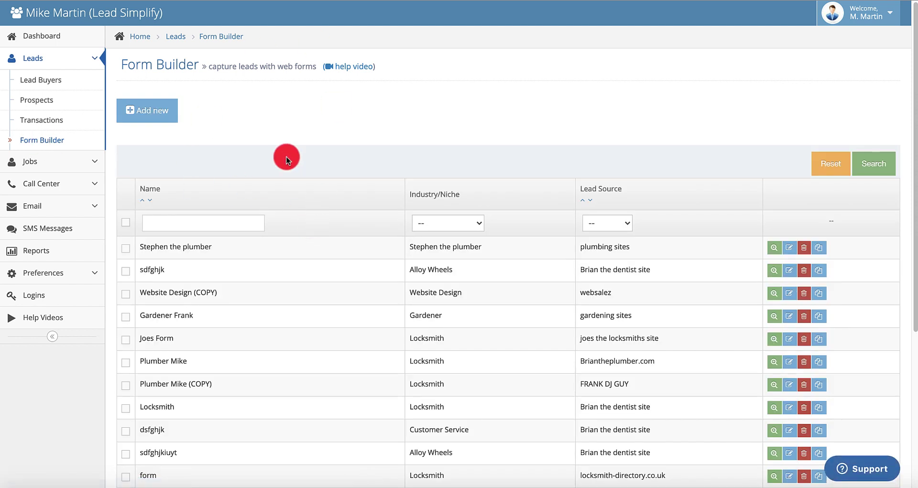
Duplicate the Stephen the plumber form and rename the copy RnR1
click(819, 247)
click(566, 45)
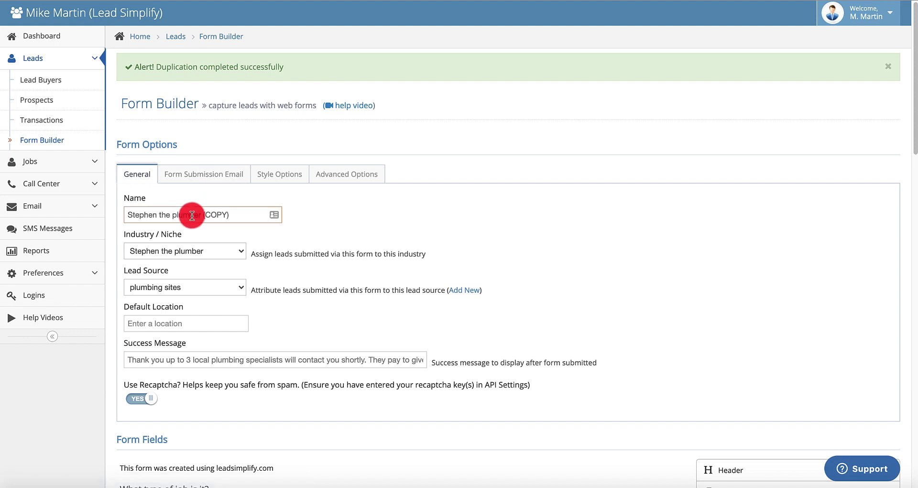
triple_click(192, 216)
text(RnR1)
Assign the form to RUBBISH INDUSTRY with plumbing sites as its lead source
click(193, 250)
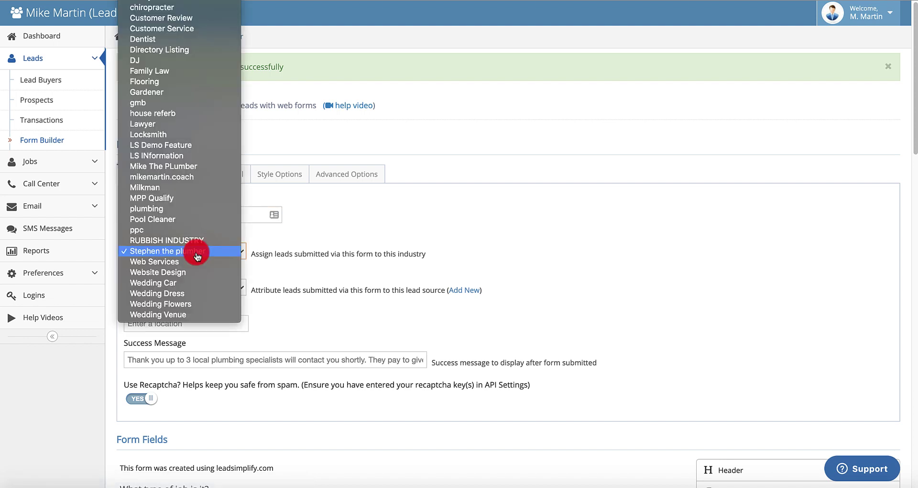
click(161, 241)
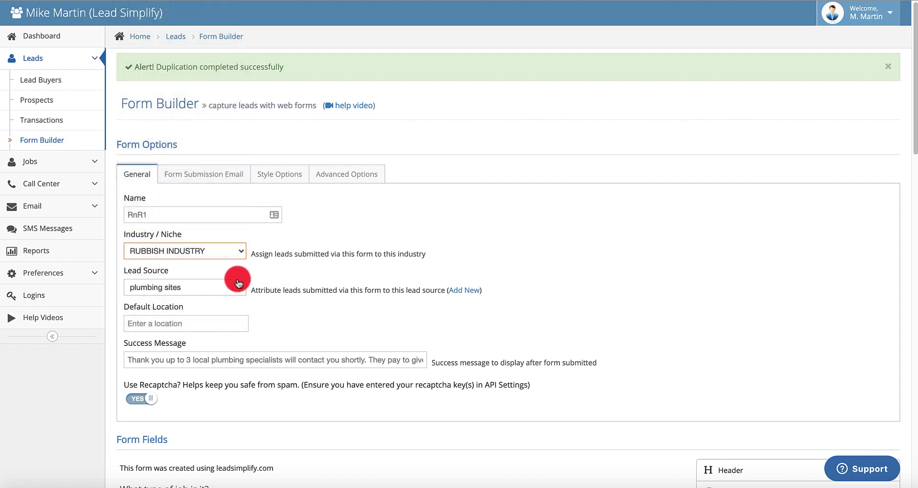
scroll(239, 283, down, 2)
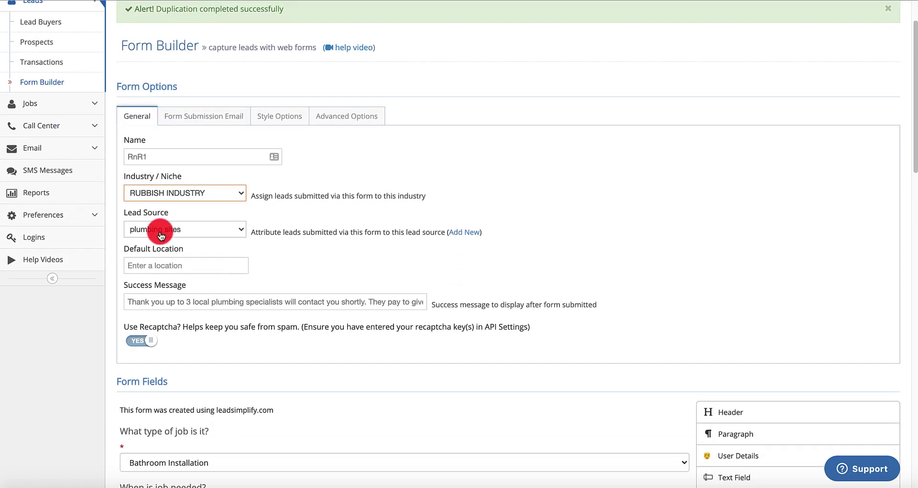
click(234, 232)
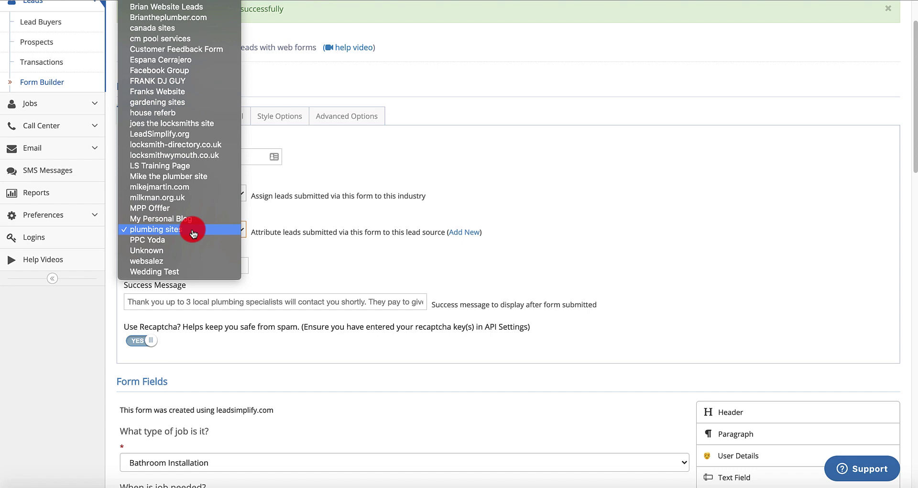
click(303, 198)
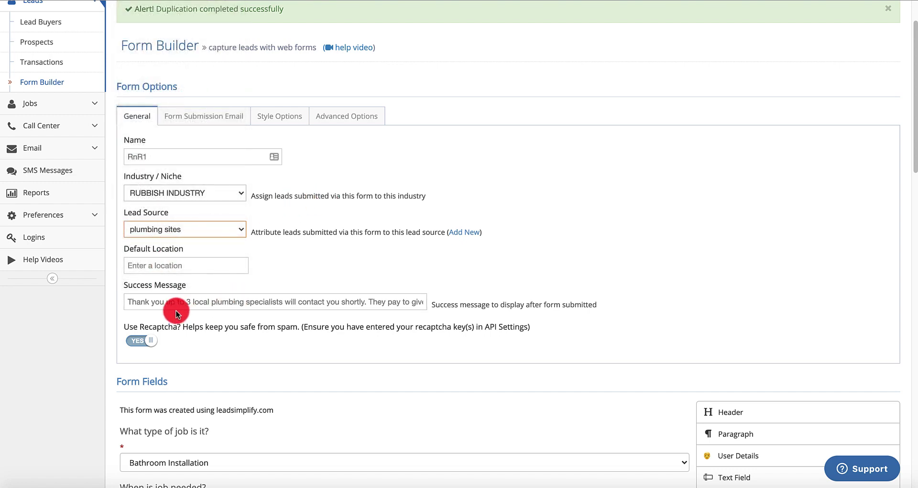
scroll(255, 287, down, 8)
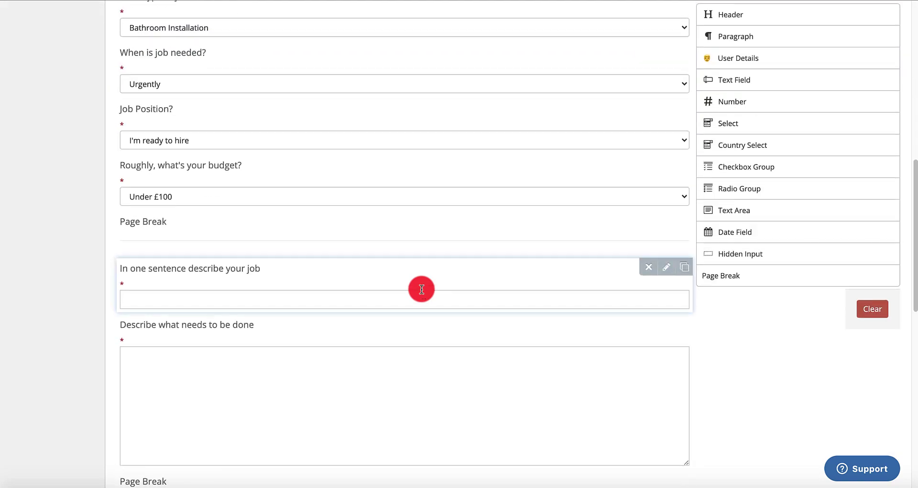
scroll(420, 287, up, 10)
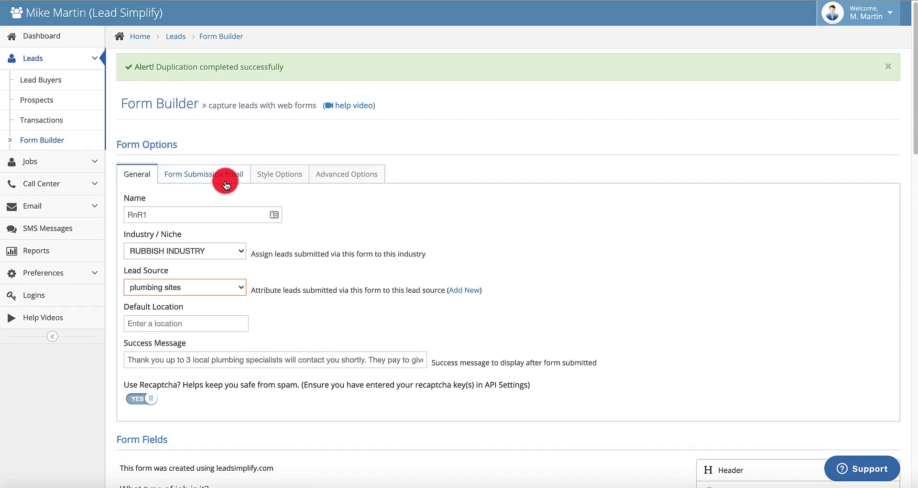
scroll(225, 180, down, 10)
scroll(226, 180, up, 10)
Replace the submission email with the RnR1 buyer's address and save the form with preview
click(200, 173)
triple_click(185, 215)
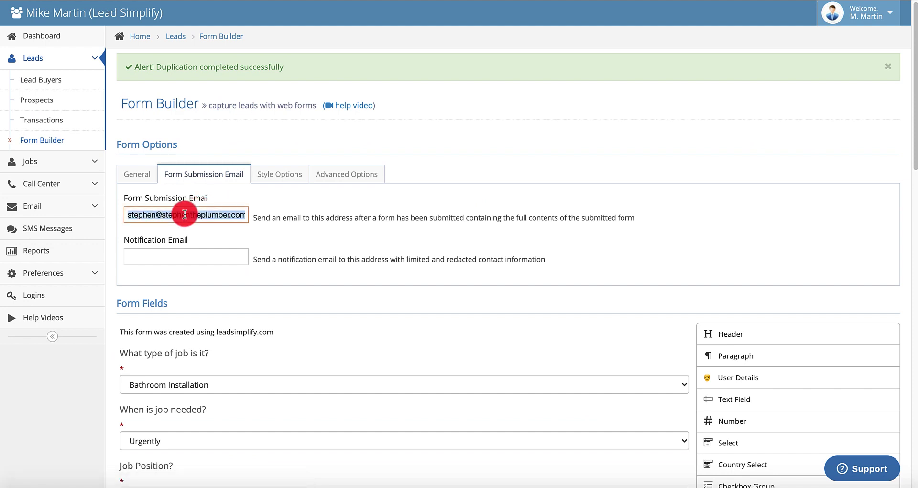
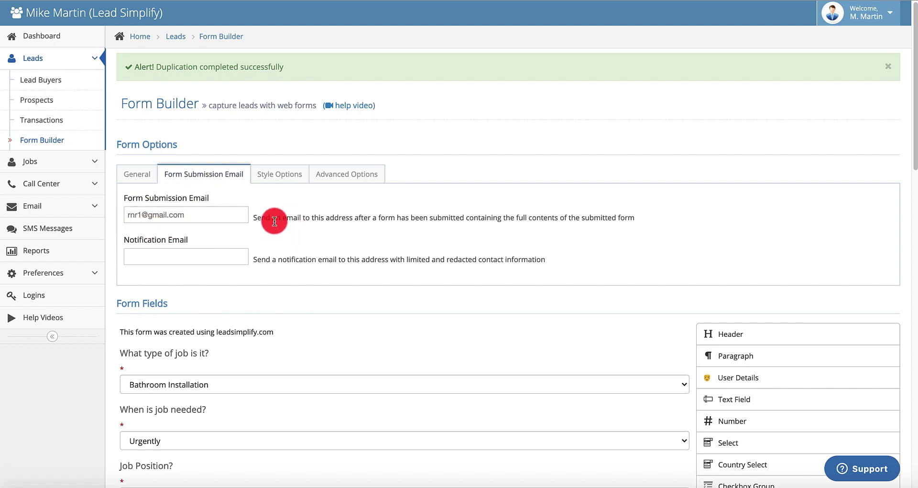
scroll(213, 225, down, 20)
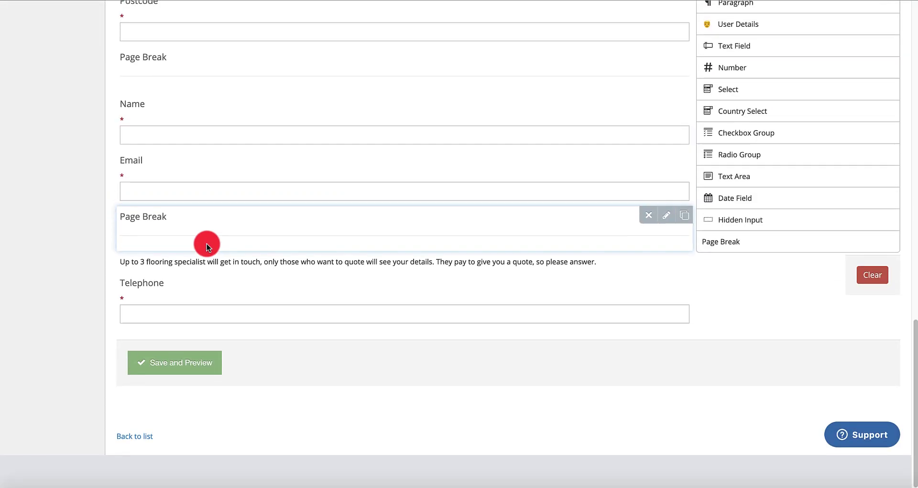
click(178, 397)
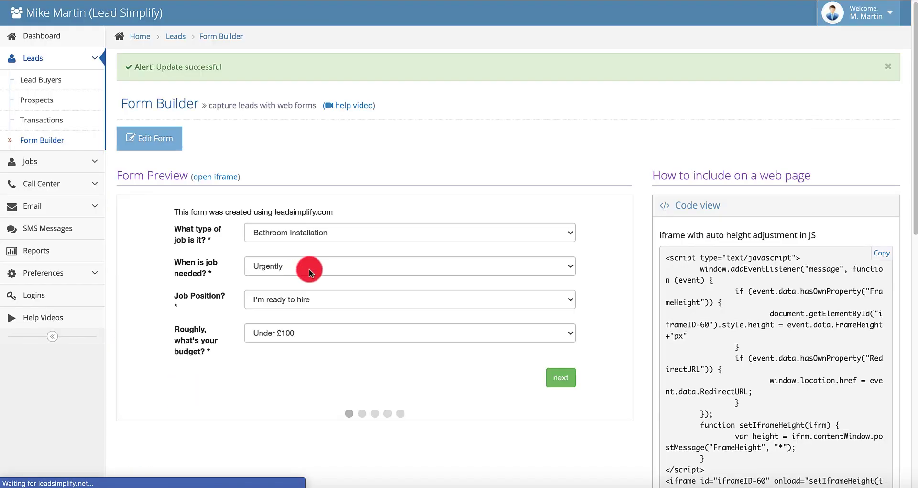
Copy the RnR1 form's iframe embed code from the Code view box
click(883, 254)
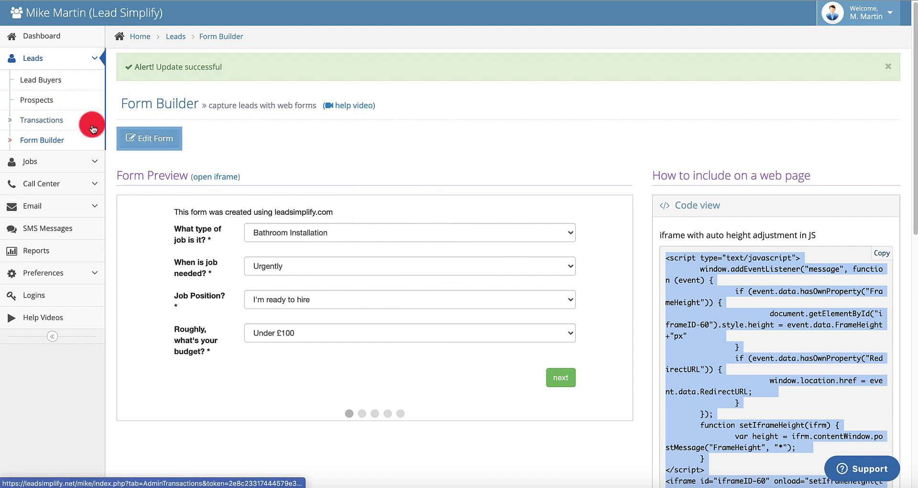
Page through the Form Builder list, then filter it by name 'rnr' to show only RnR1
click(54, 143)
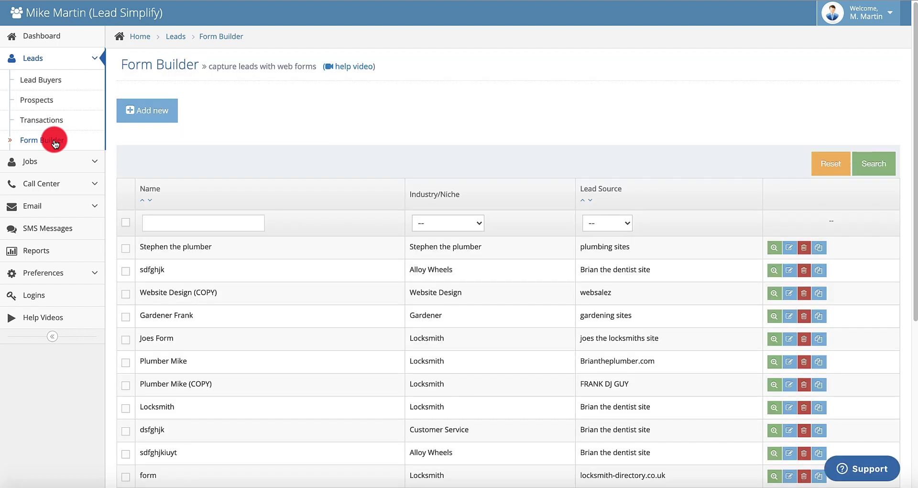
scroll(240, 251, down, 5)
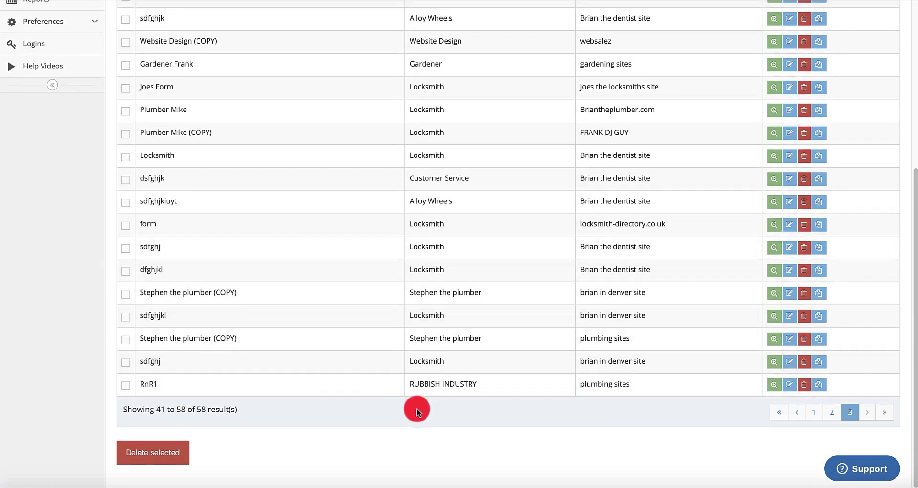
click(815, 414)
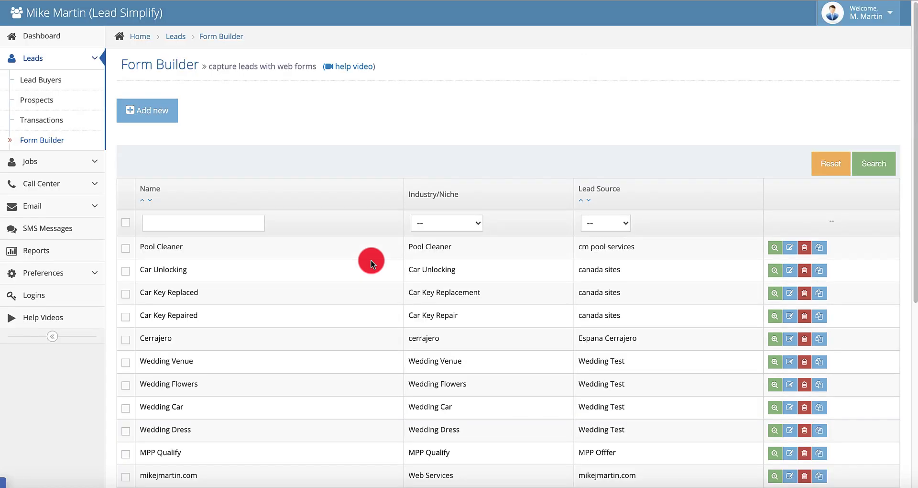
scroll(259, 311, down, 5)
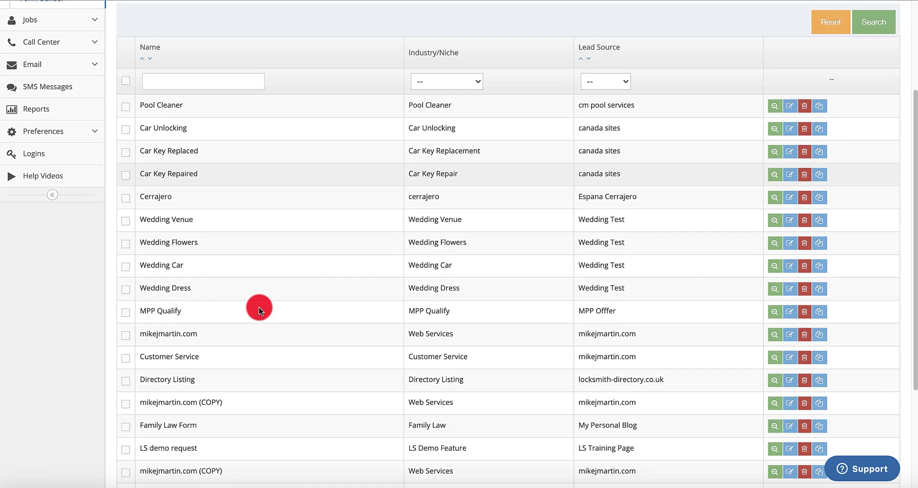
scroll(259, 311, down, 1)
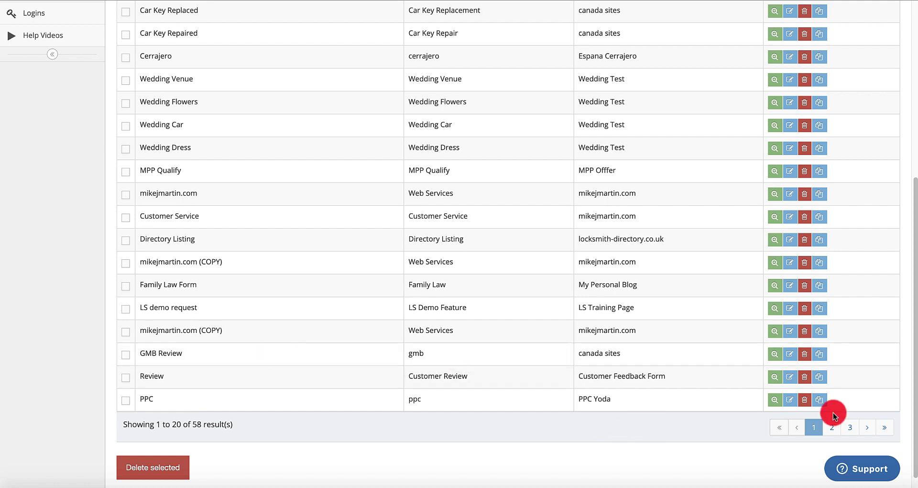
click(832, 429)
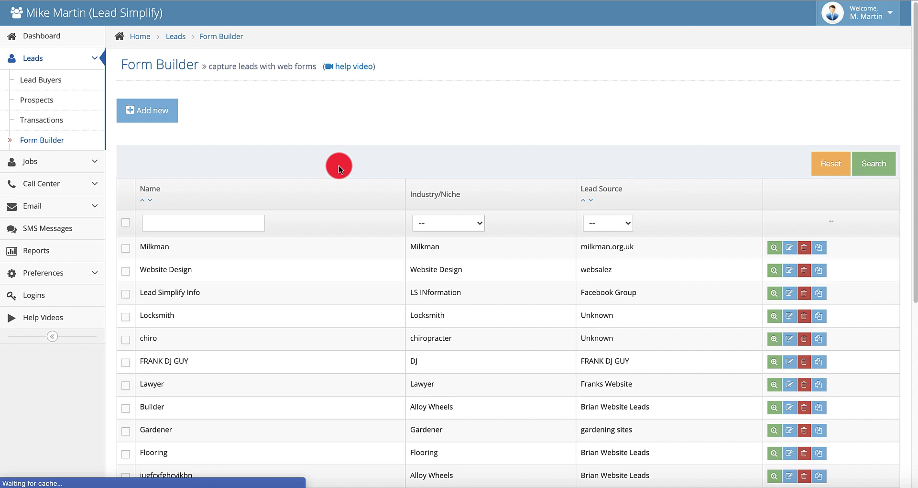
scroll(348, 242, down, 10)
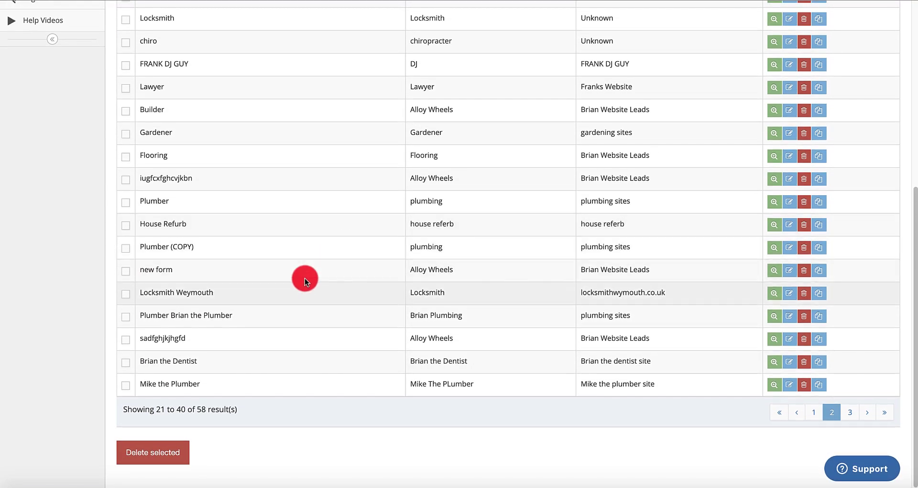
scroll(328, 260, up, 10)
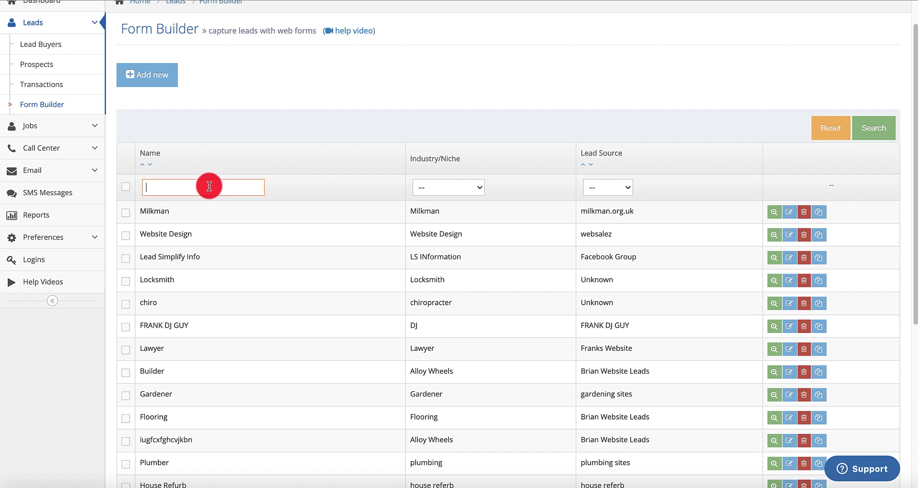
key(Return)
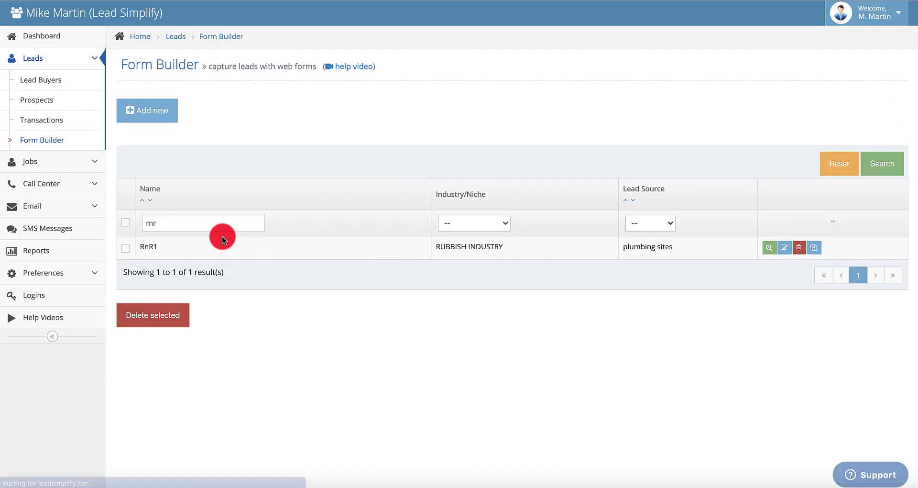
Open RnR1 for editing and check its submission email address
click(685, 252)
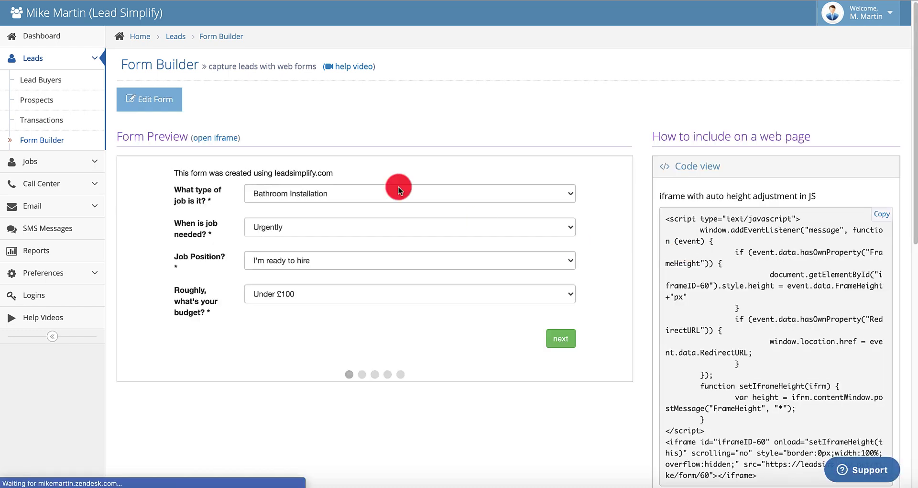
click(167, 110)
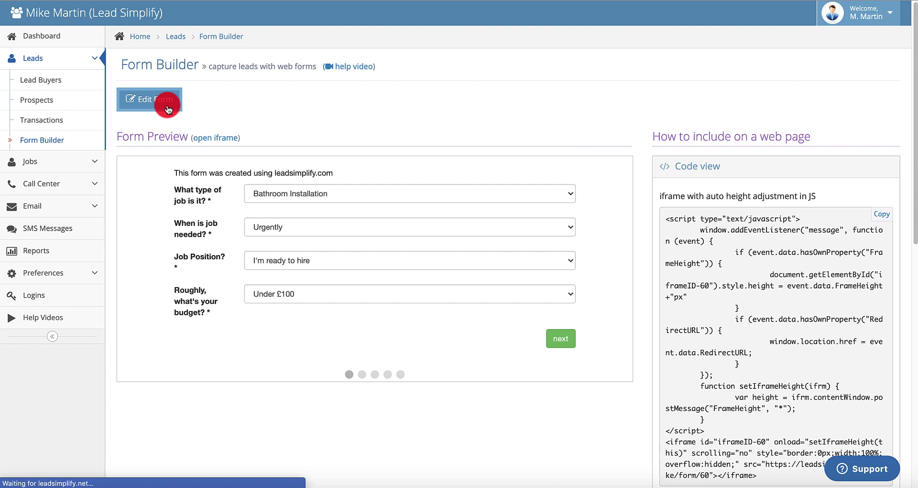
click(230, 136)
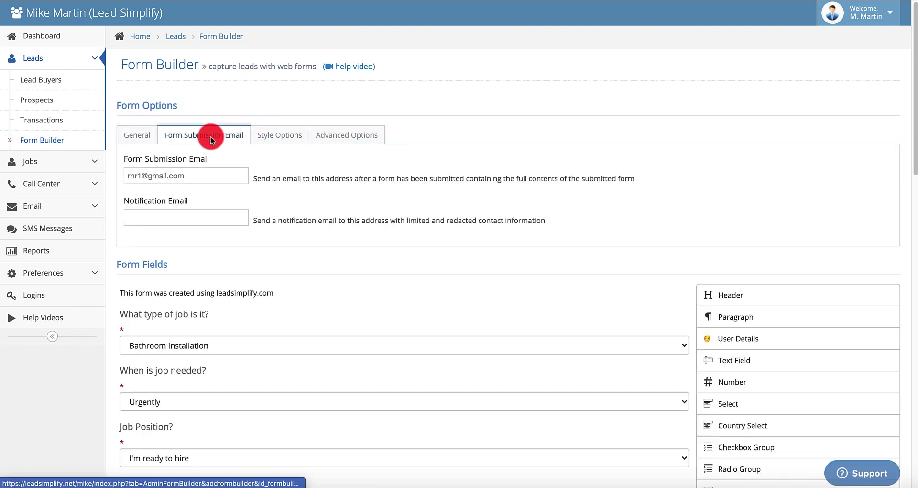
double_click(198, 177)
Re-save RnR1 with Save and Preview, then bring up the Call Center page
scroll(198, 176, down, 5)
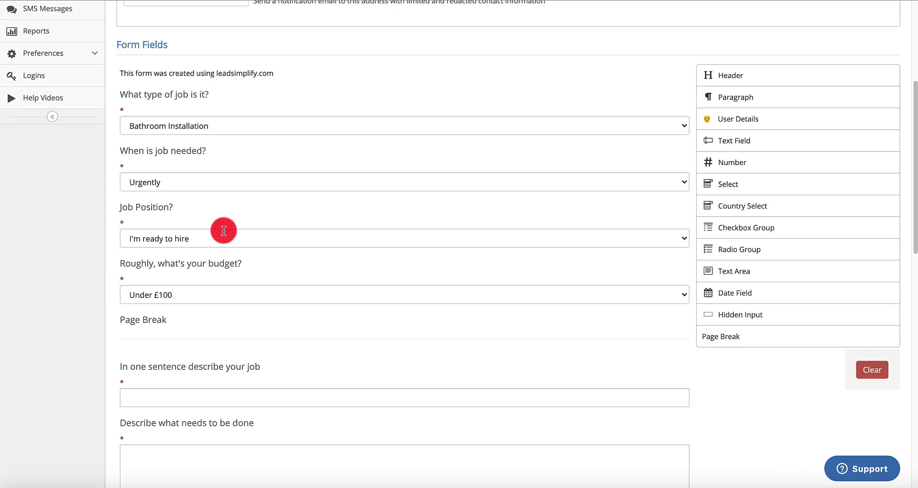
scroll(225, 231, down, 8)
scroll(172, 287, up, 5)
scroll(239, 219, down, 10)
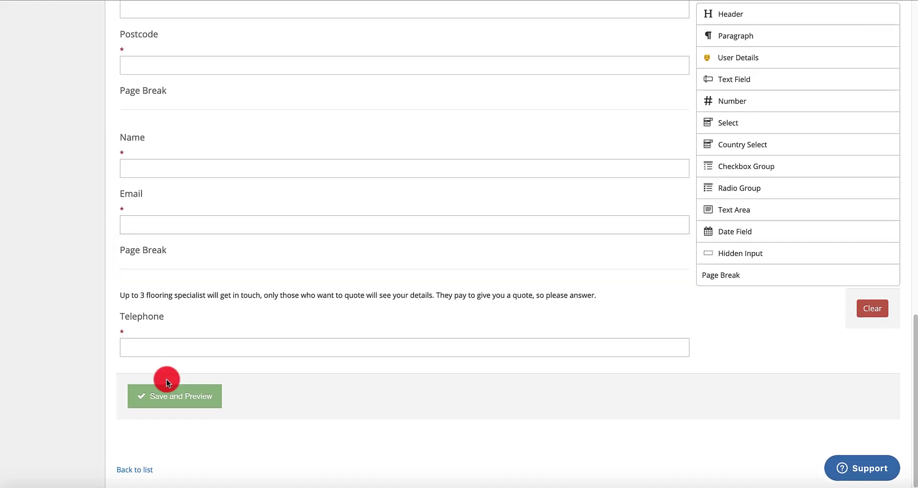
click(149, 395)
scroll(258, 190, up, 4)
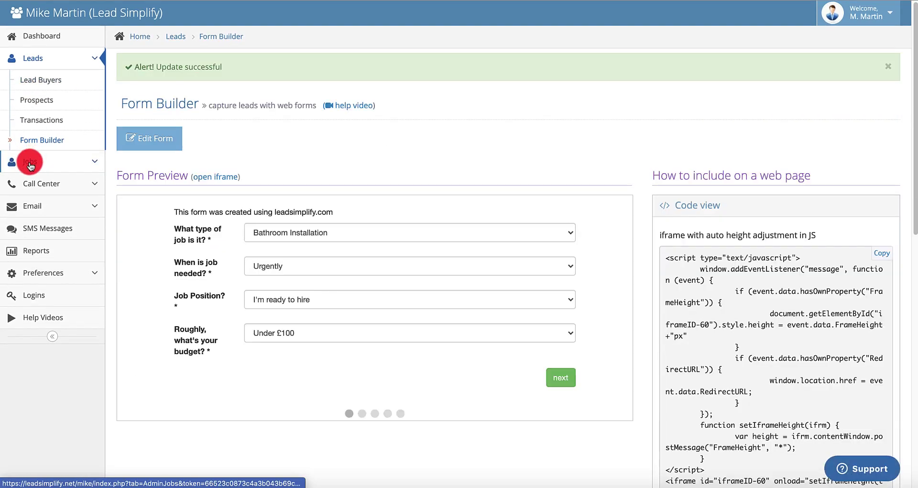
click(32, 186)
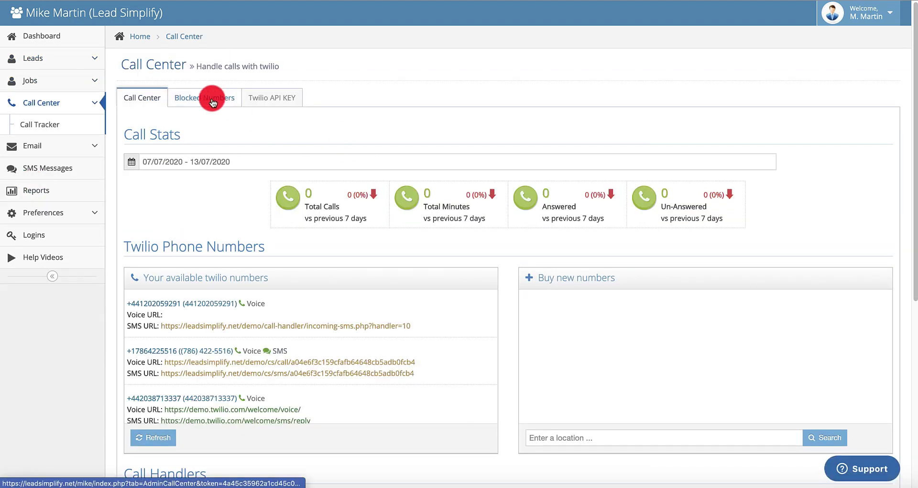
Delete the RnR1 forwarding number from the RnR 1 call handler and save
scroll(246, 267, down, 6)
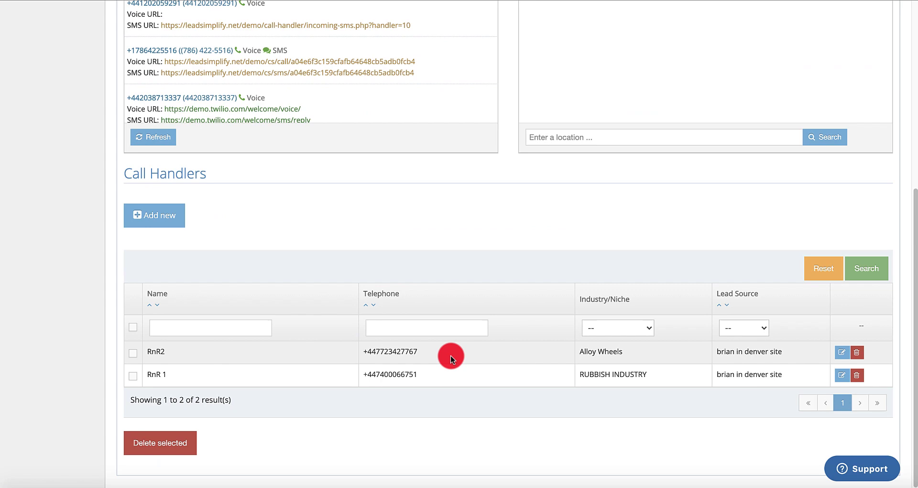
click(470, 373)
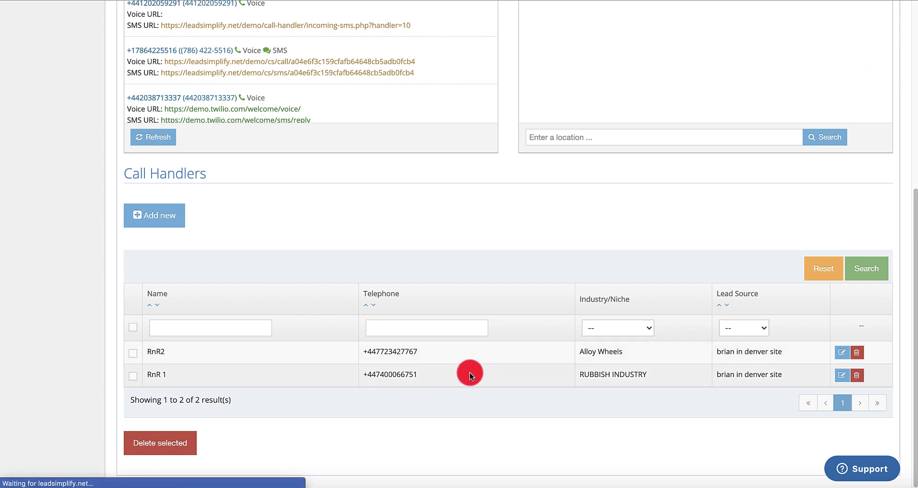
scroll(258, 377, down, 1)
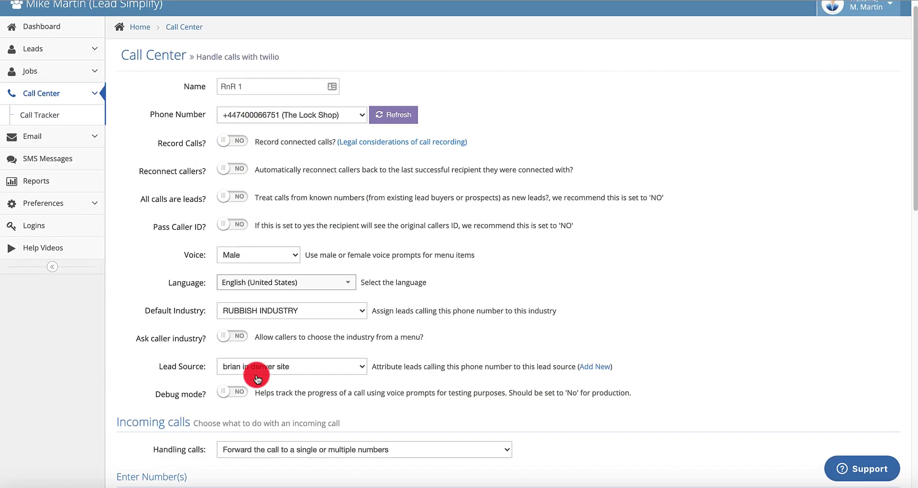
scroll(257, 378, down, 4)
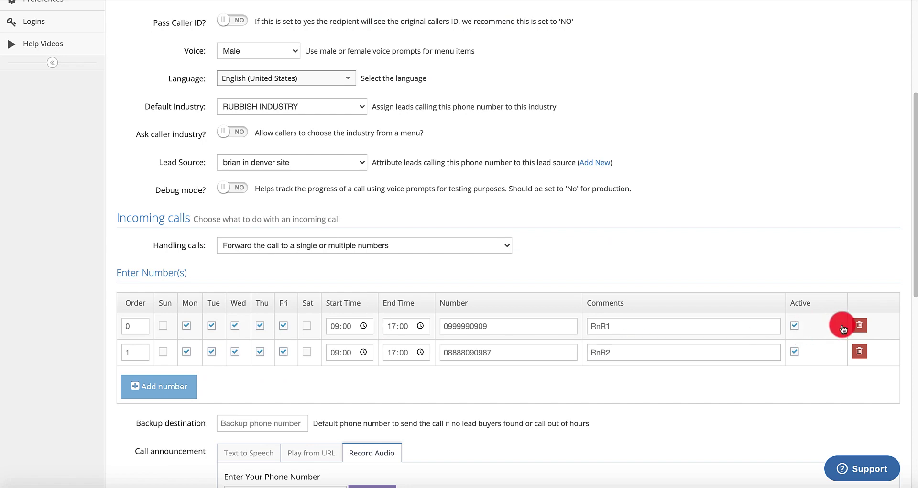
click(859, 325)
scroll(346, 373, down, 9)
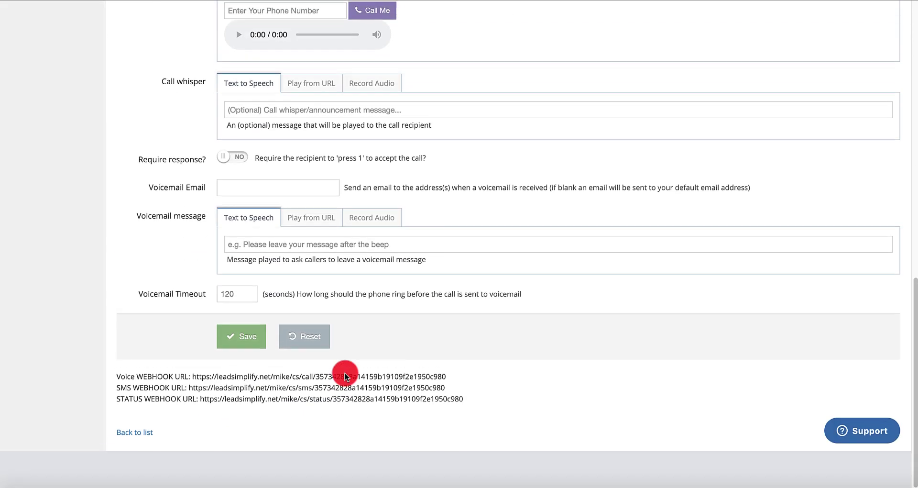
click(229, 385)
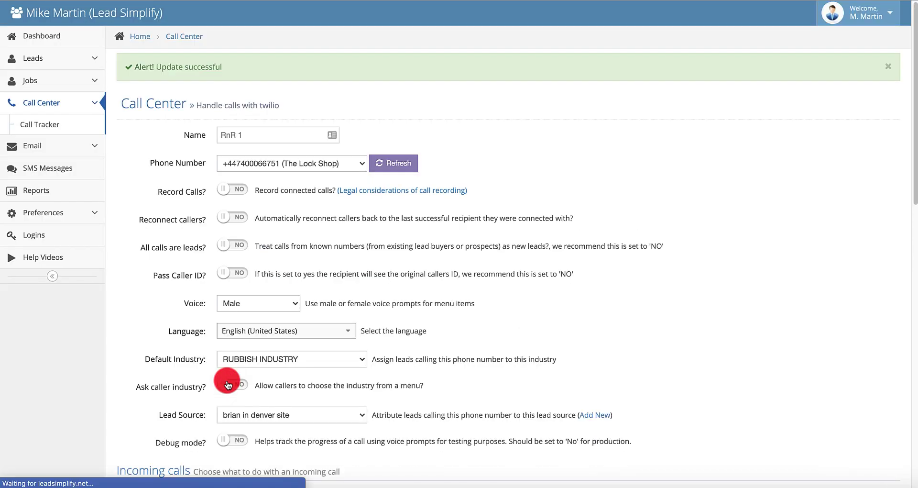
Add a blank all-week 00:00–23:59 number row to the handler and save again
scroll(304, 205, down, 3)
scroll(304, 206, down, 10)
scroll(289, 211, up, 7)
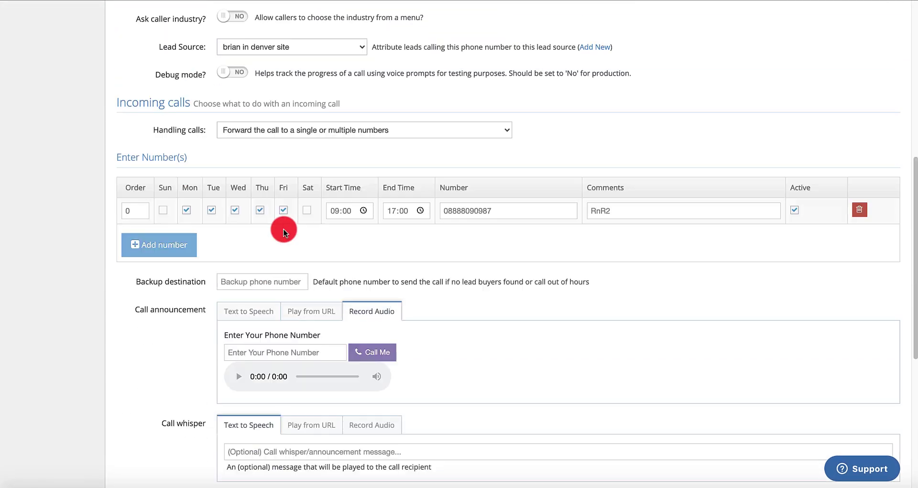
click(164, 307)
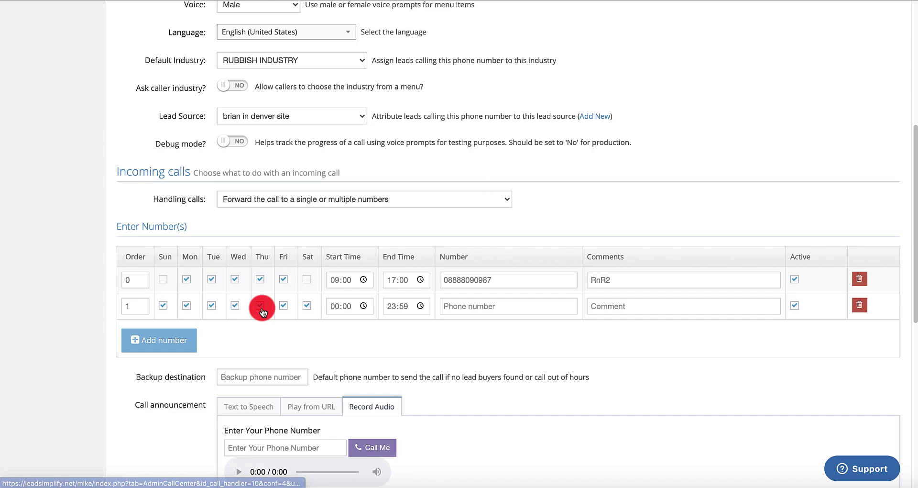
scroll(268, 350, down, 10)
scroll(348, 375, up, 1)
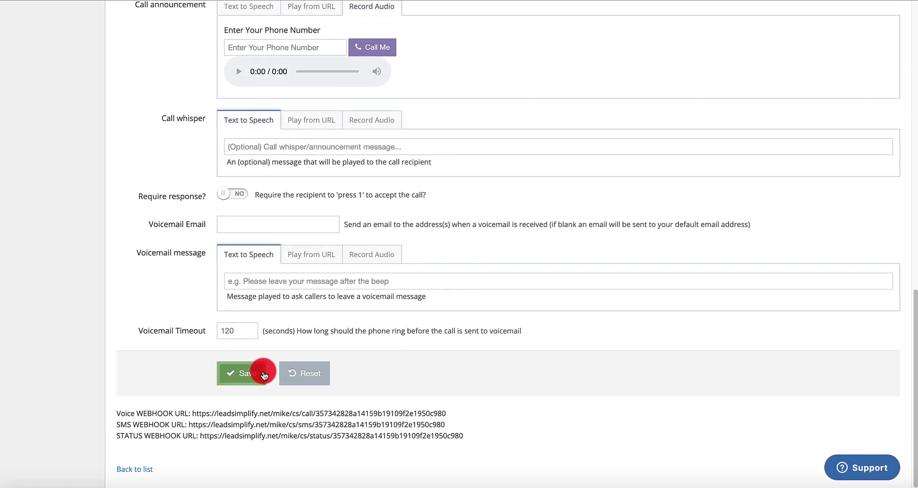
click(252, 372)
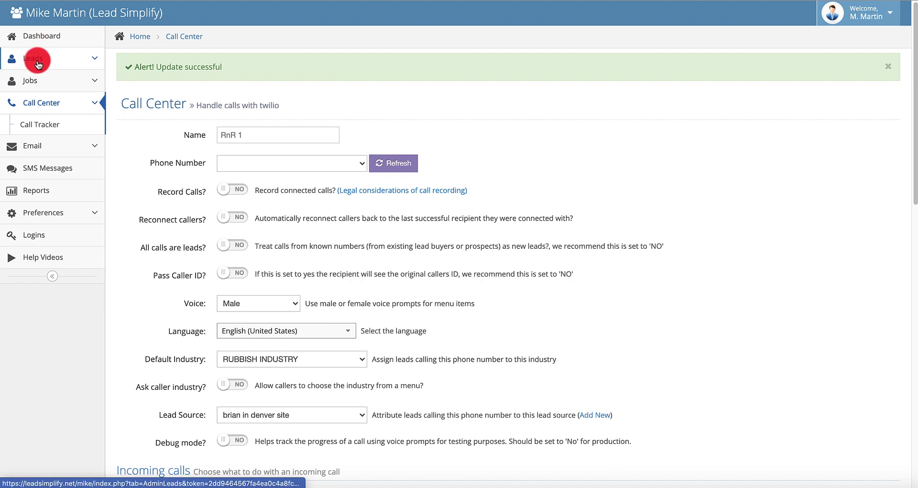
Fill in RnR1's Form Submission Email with the buyer's address, then return to Form Builder
click(53, 69)
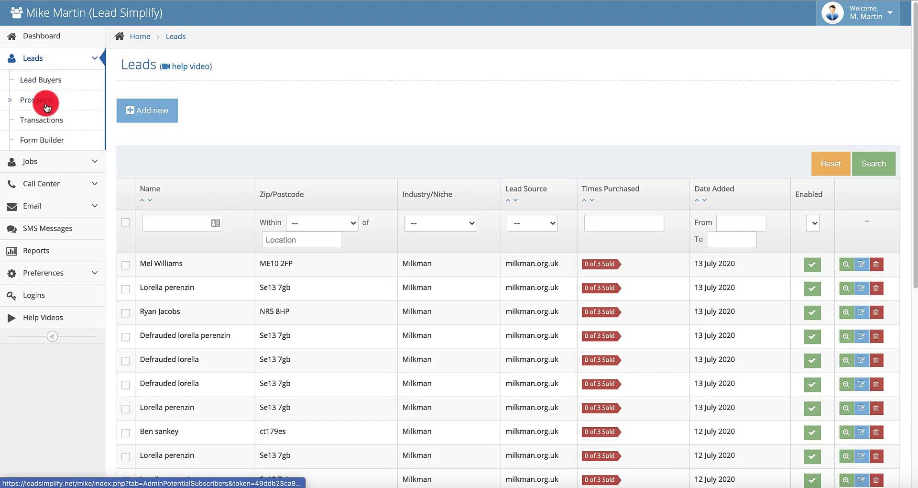
click(43, 141)
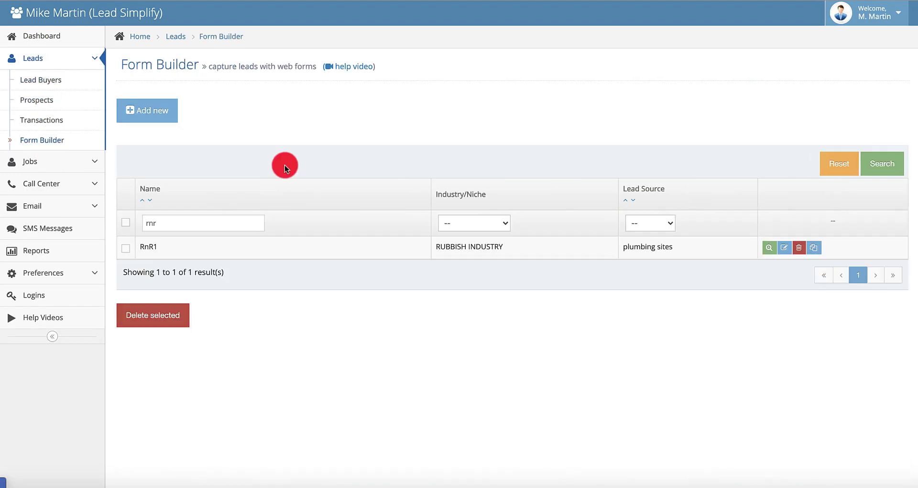
click(274, 246)
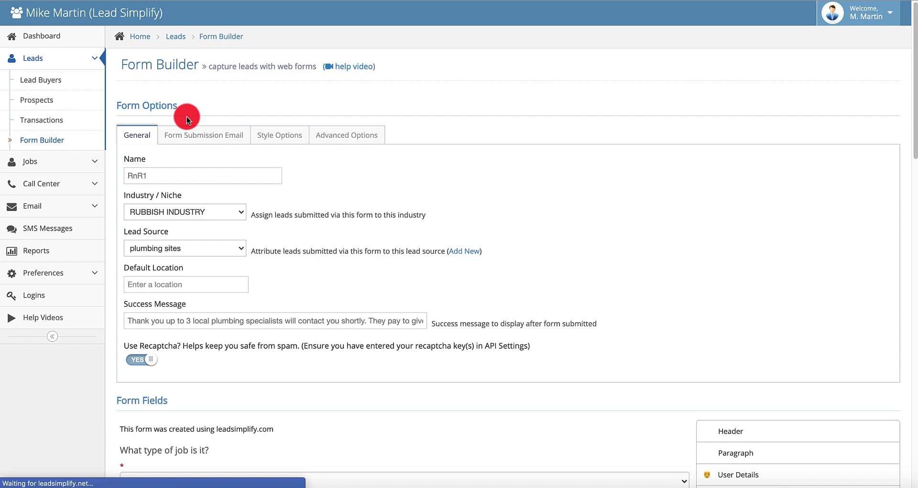
click(194, 134)
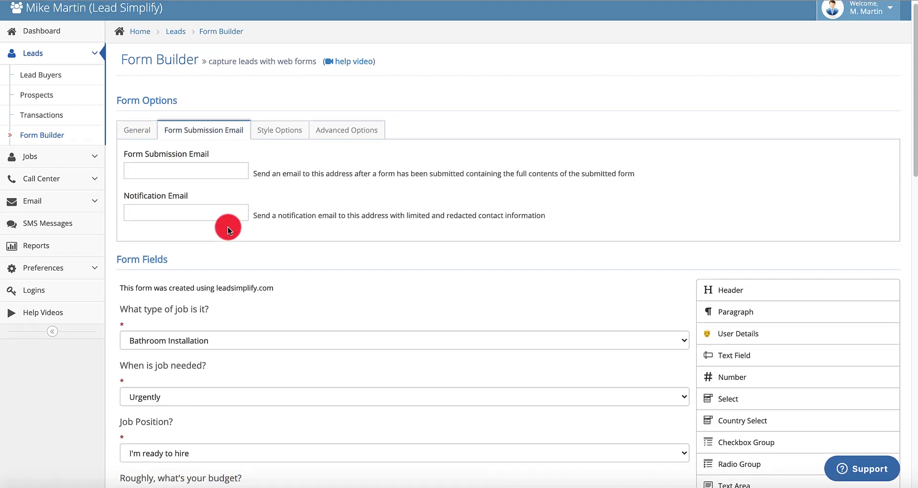
scroll(228, 221, down, 2)
scroll(228, 222, up, 1)
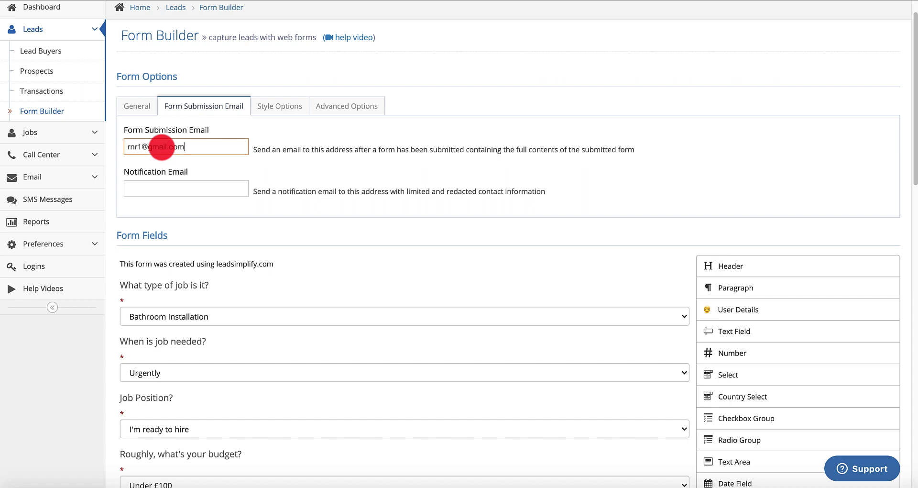
click(44, 113)
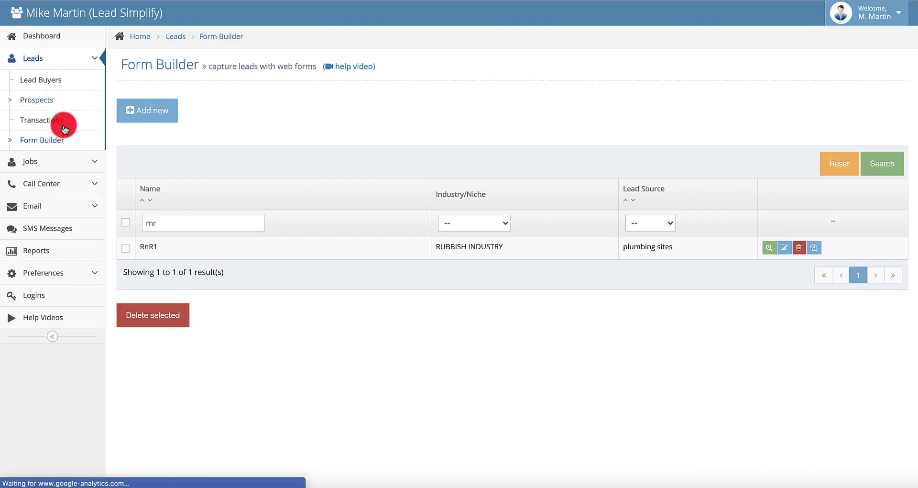
Duplicate RnR1, keep plumbing sites as lead source, and rename the copy RnR2
click(815, 247)
click(563, 33)
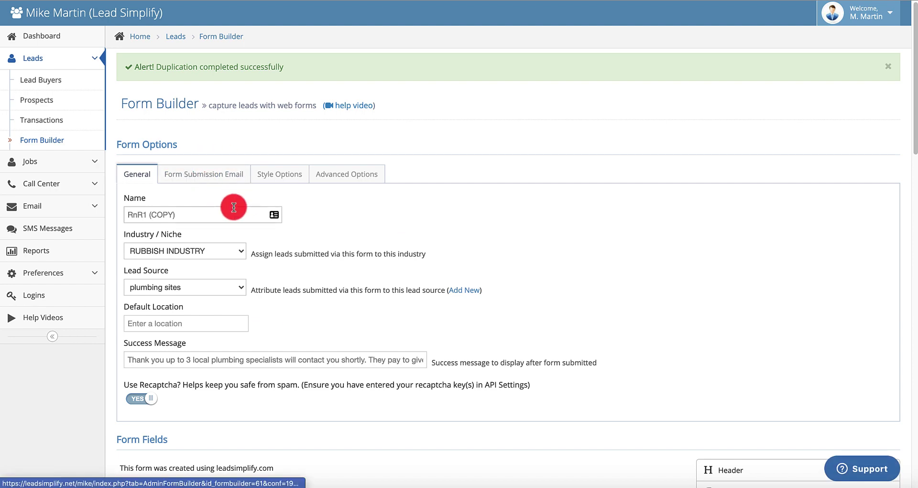
scroll(235, 206, down, 3)
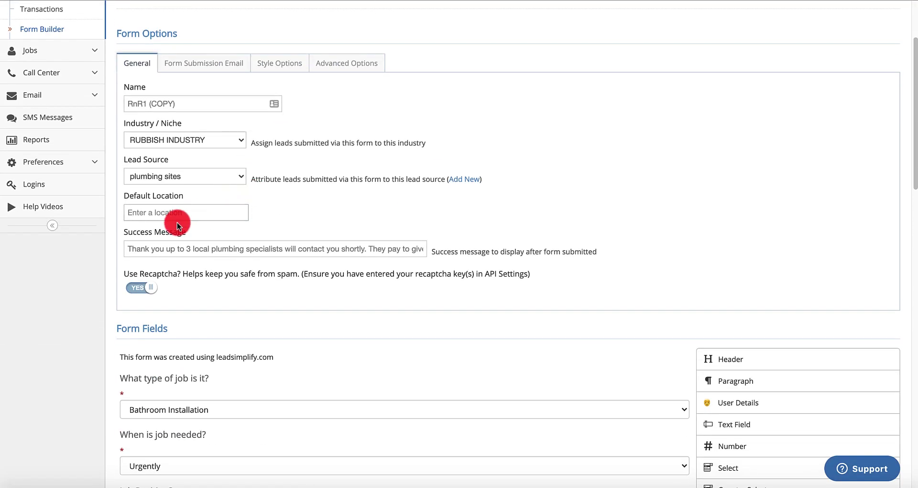
click(206, 177)
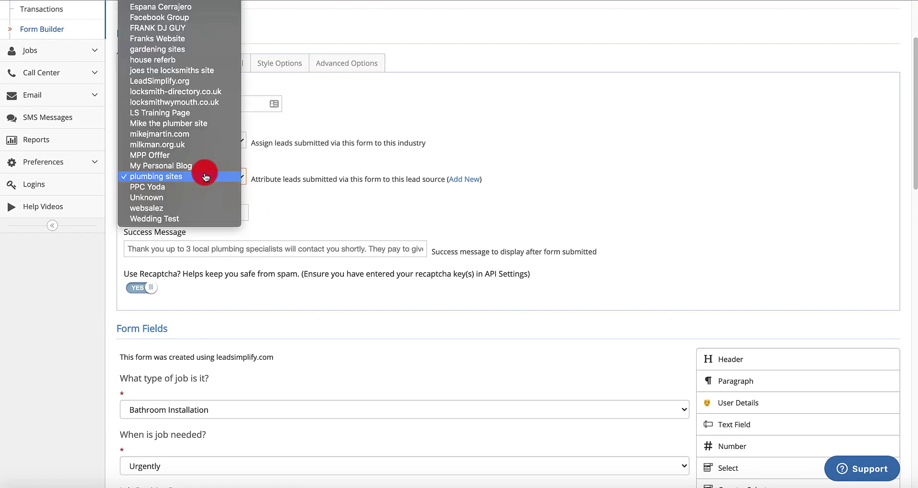
click(410, 133)
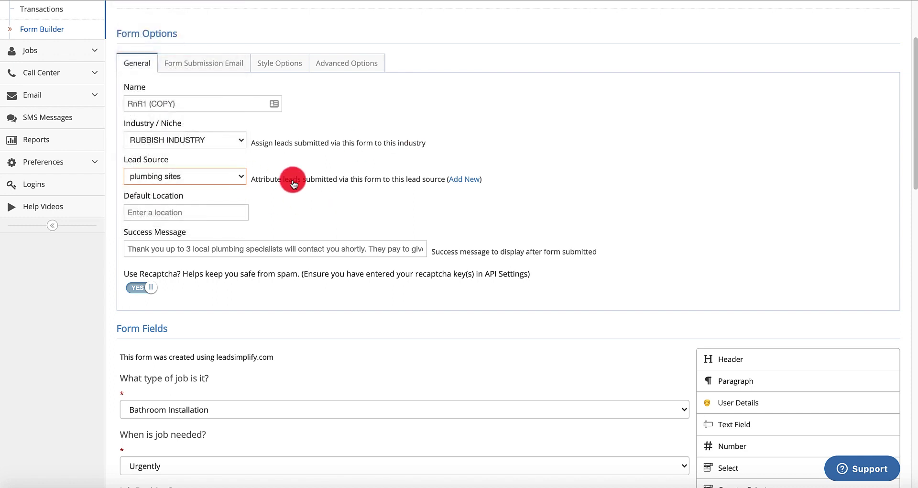
drag(145, 104, 270, 129)
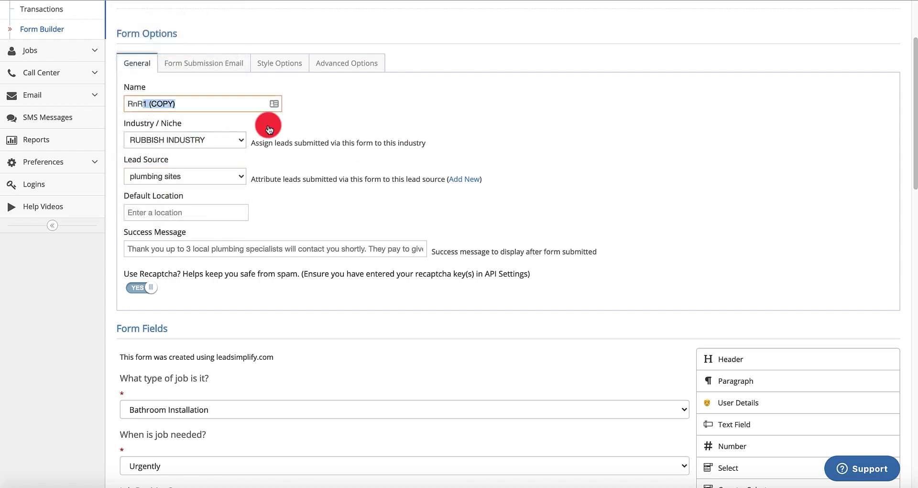
Set the copy's submission e-mail to the second buyer's address and save with preview
click(225, 61)
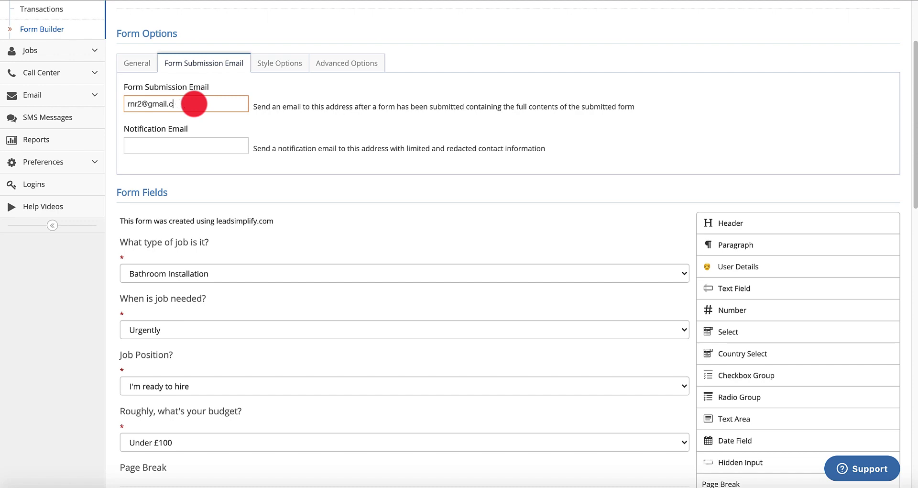
scroll(410, 211, down, 15)
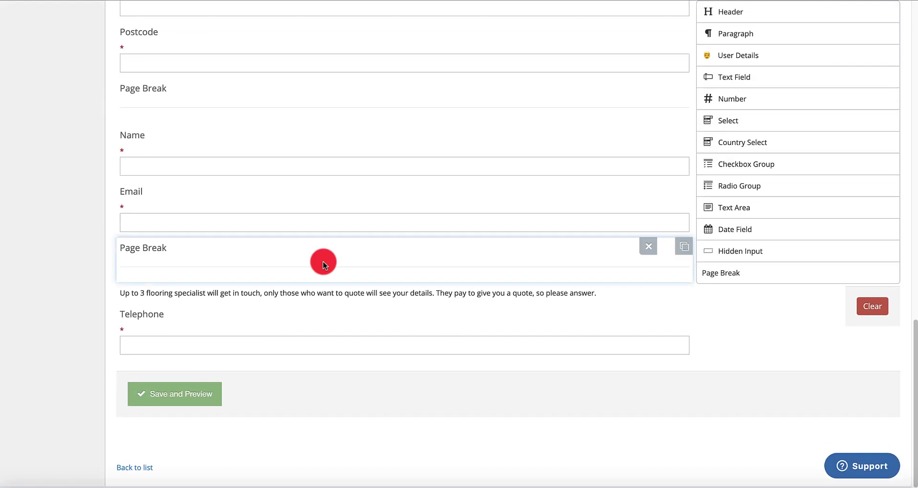
click(194, 403)
mouse_move(557, 90)
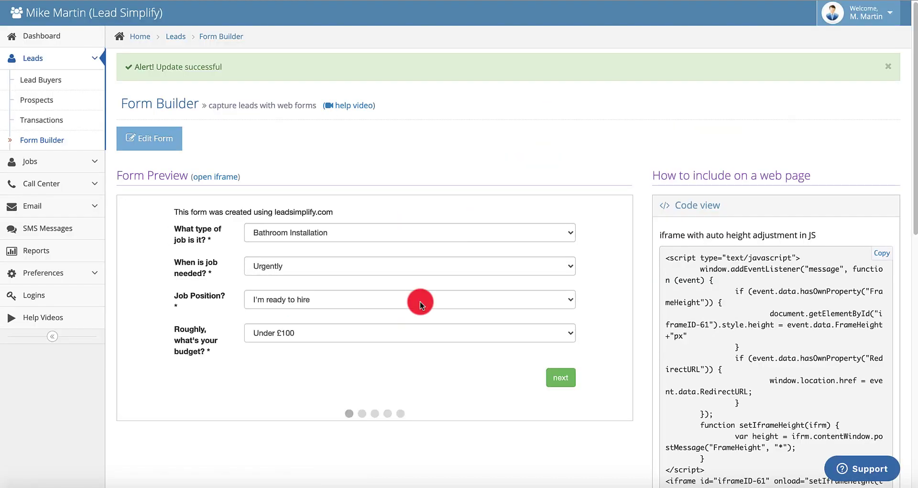
Copy the duplicated form's iframe embed code from the Code view panel
click(889, 255)
scroll(653, 306, down, 7)
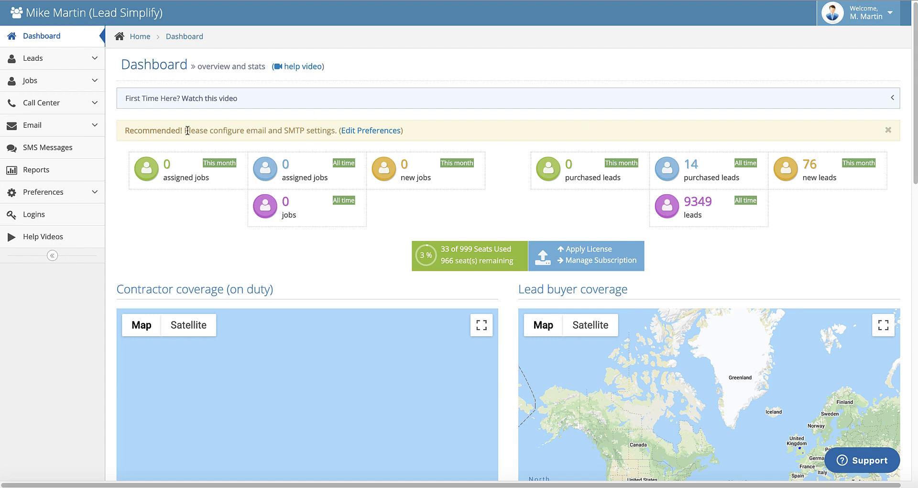
On the Preferences page, confirm GMT time zone, United Kingdom country and Pound Sterling currency, leaving each unchanged
click(35, 194)
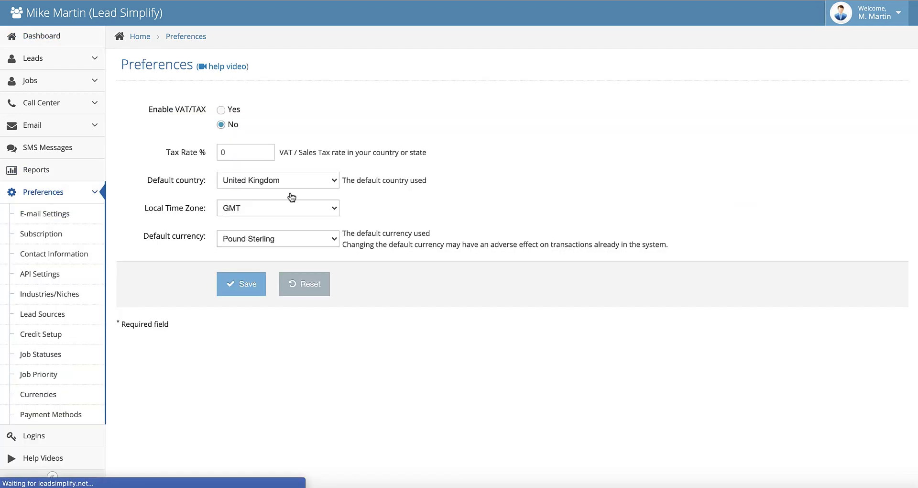
click(283, 209)
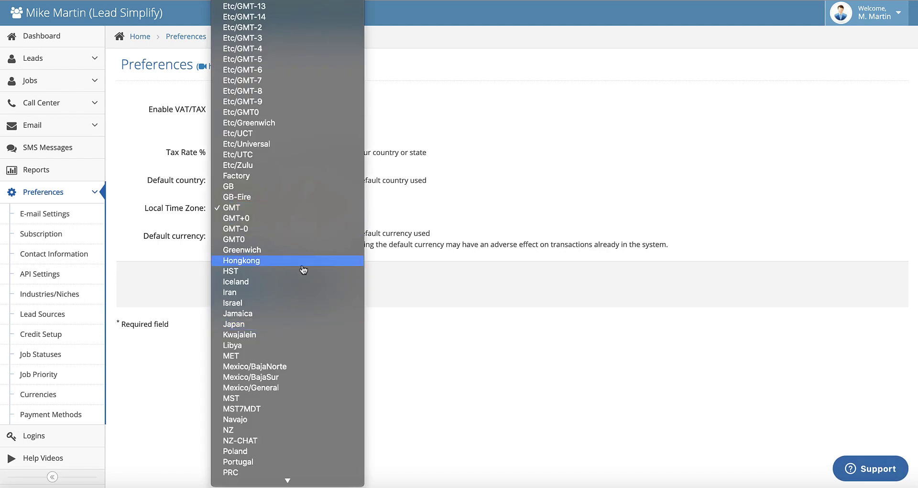
click(271, 208)
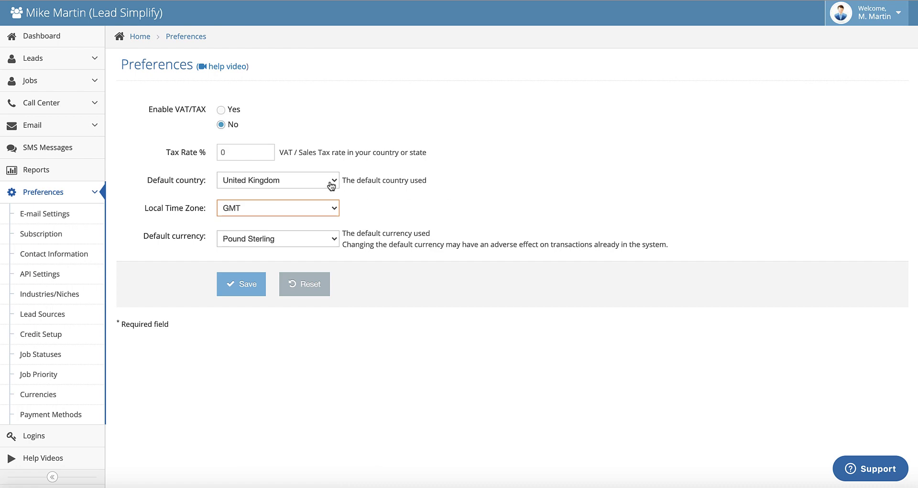
click(330, 181)
click(258, 180)
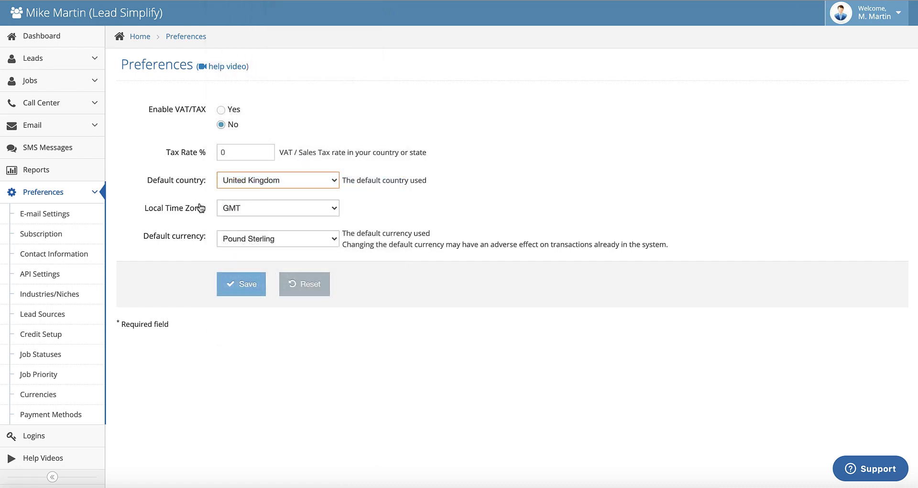
click(296, 207)
click(296, 207)
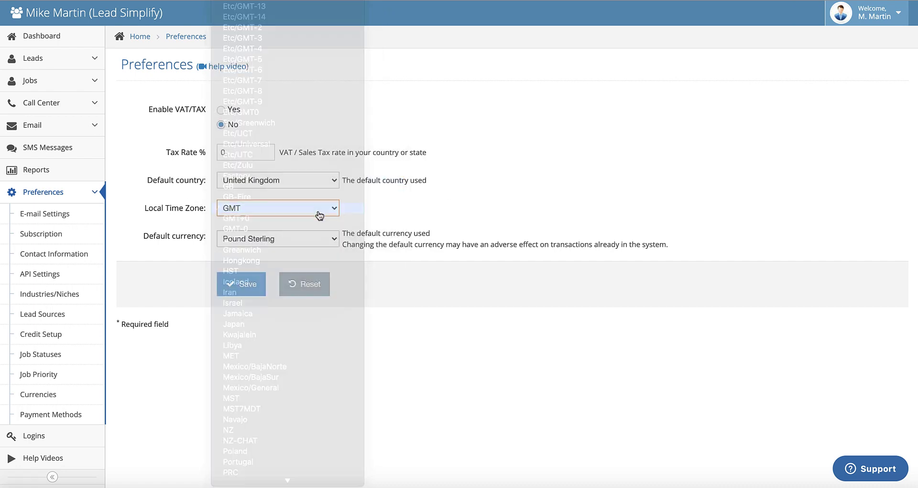
click(303, 240)
click(369, 229)
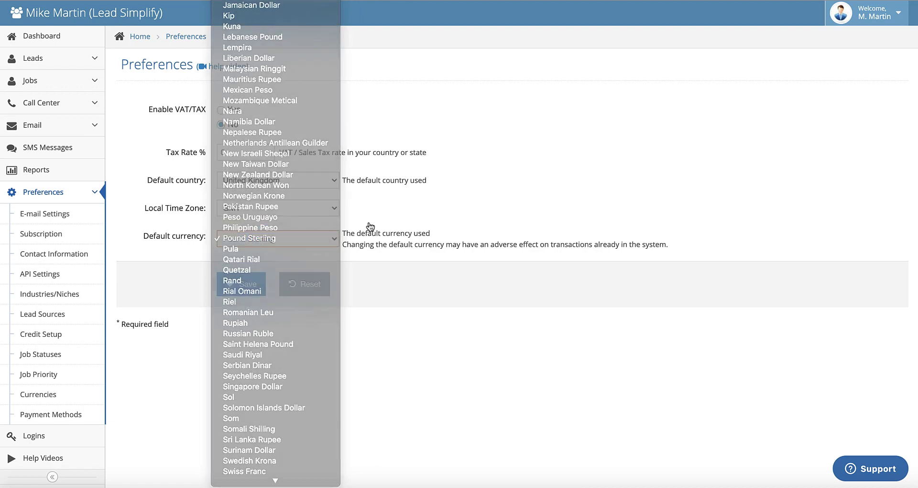
click(291, 215)
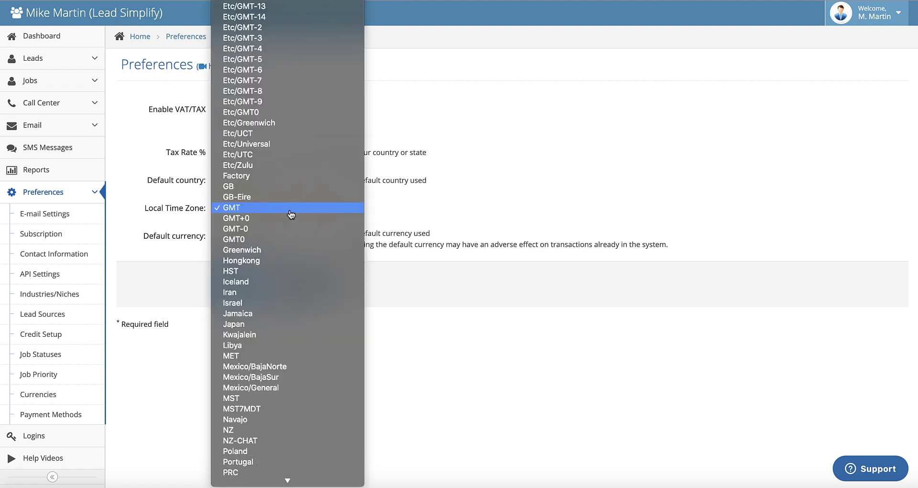
click(392, 200)
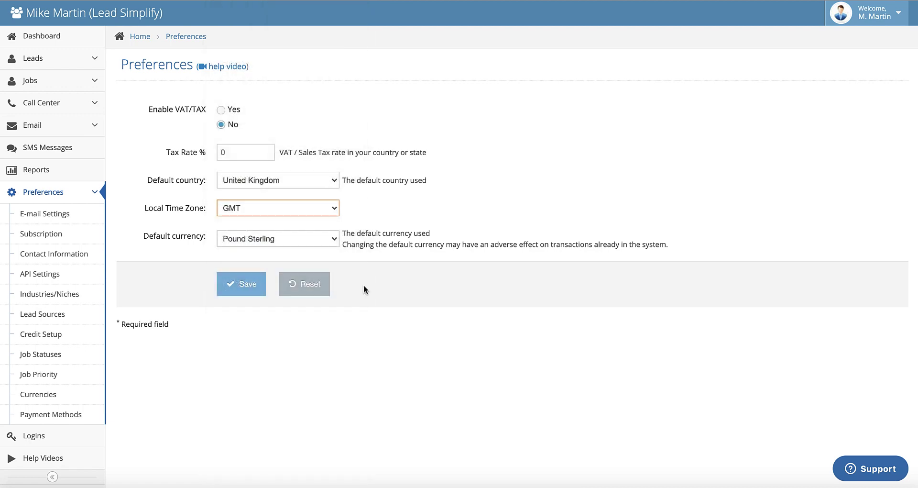